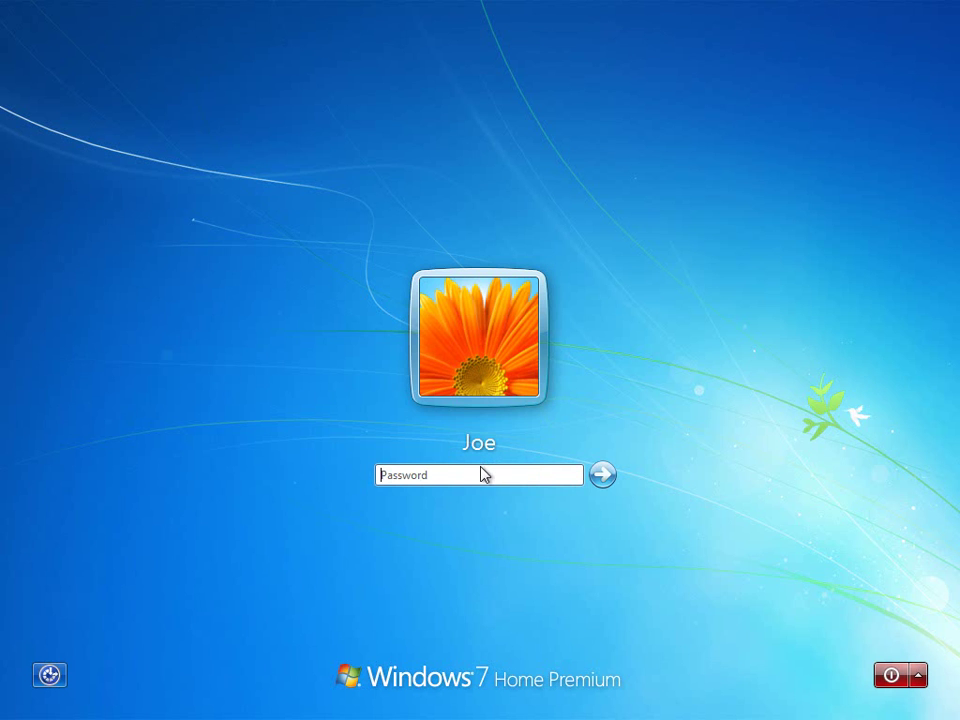
Enter the account password at the Windows 7 logon screen.
text(****************)
Submit the password and wait for the desktop with the Install Linux Mint AutoPlay window.
key(Return)
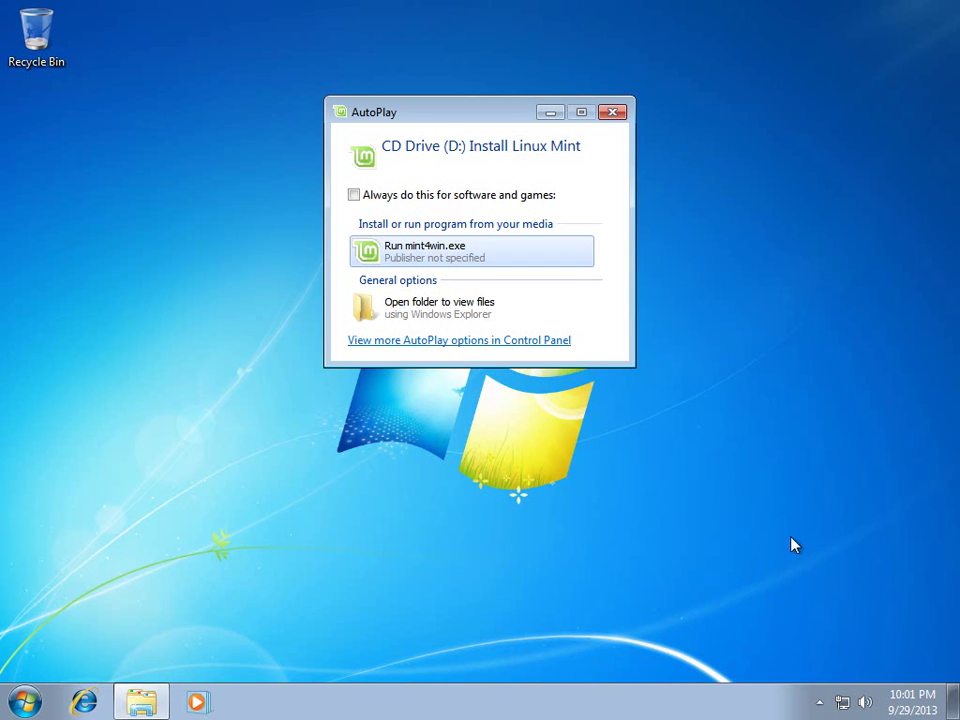
Run mint4win.exe from AutoPlay, approve the UAC prompt, and choose Install inside Windows.
click(457, 252)
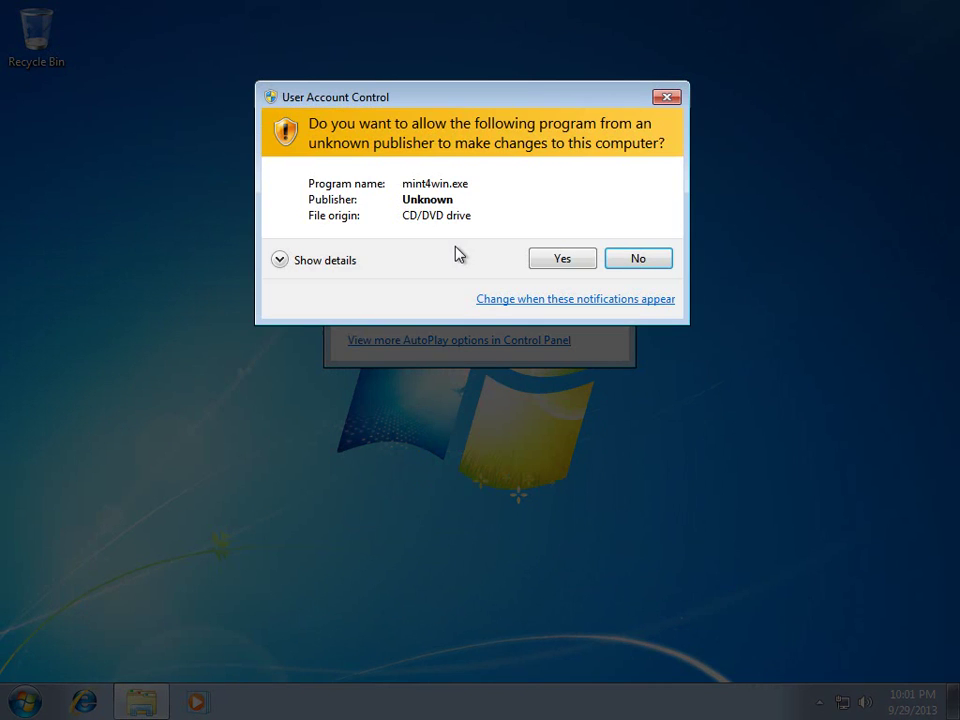
click(563, 262)
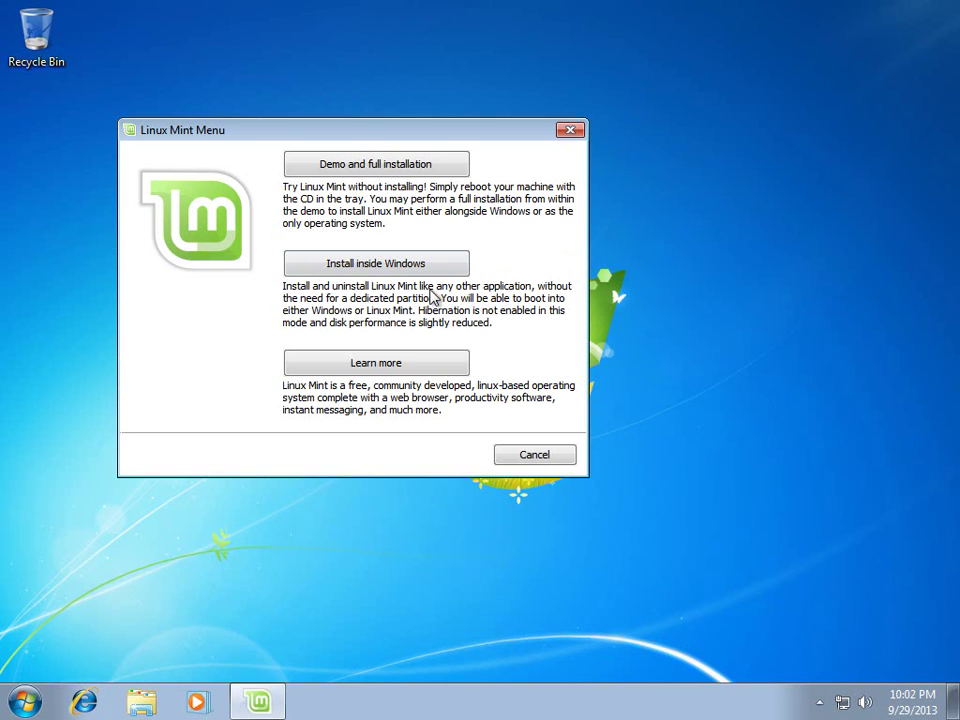
click(419, 270)
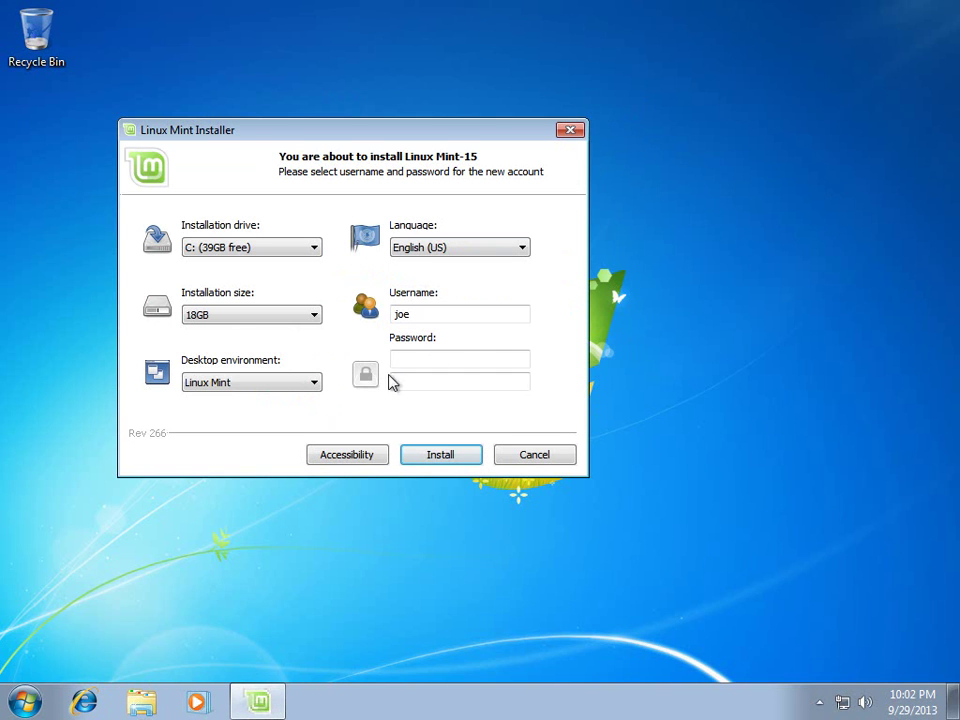
Enter a username and the account password twice, keeping drive C: and 18GB.
click(27, 703)
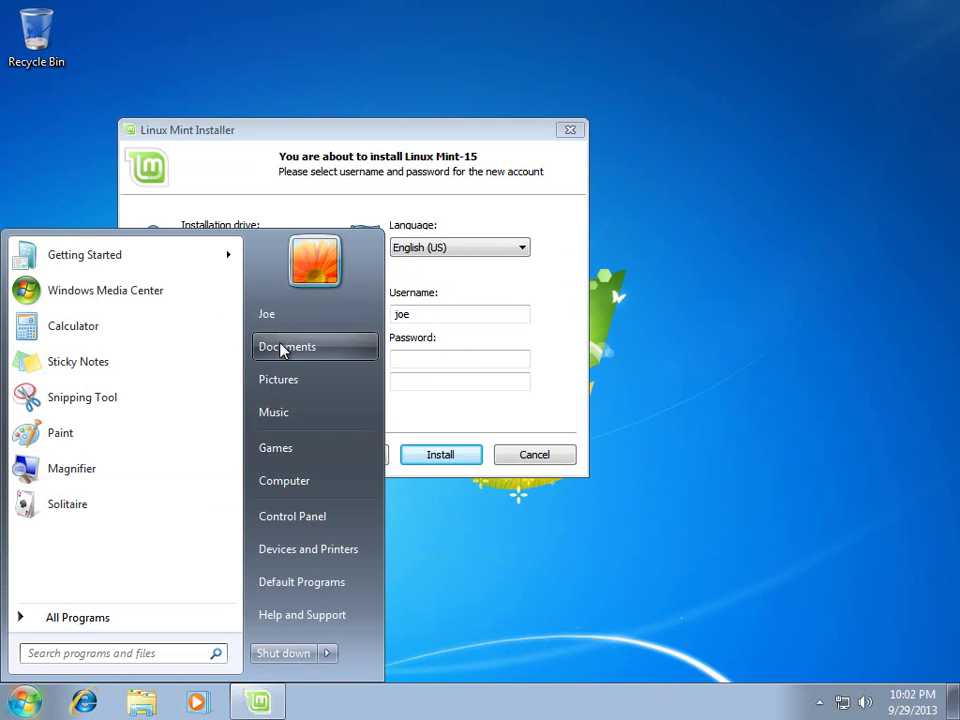
click(504, 318)
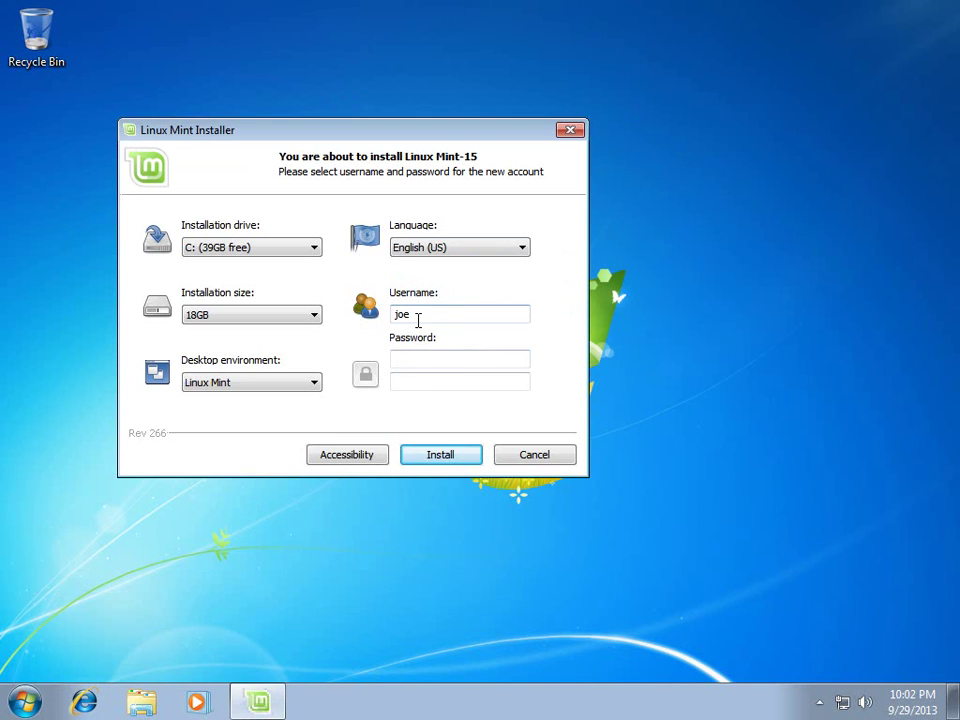
click(451, 358)
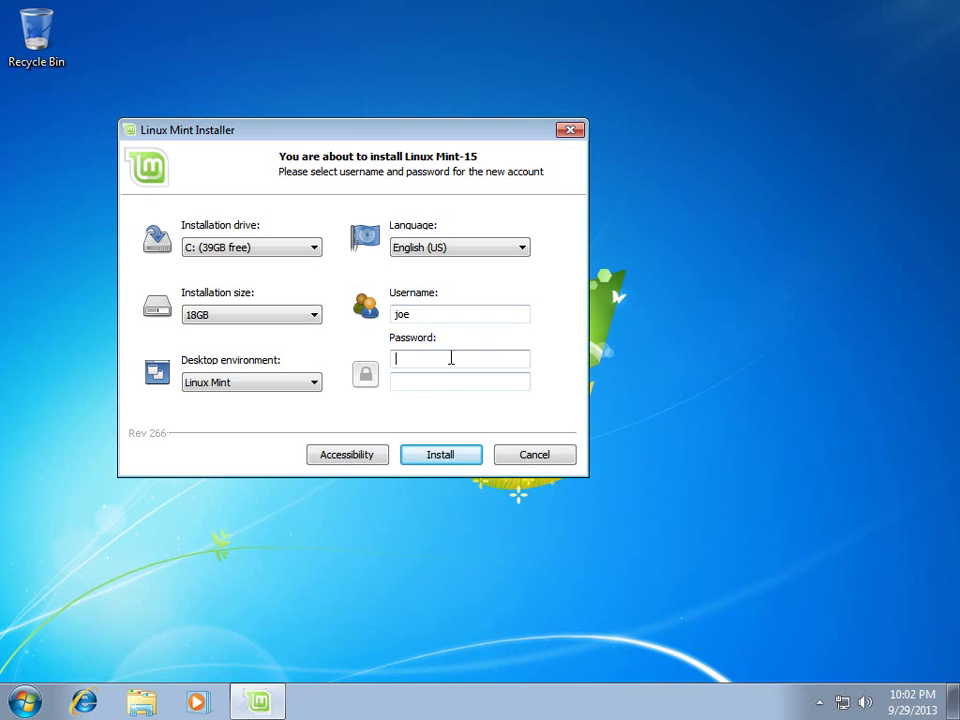
text(a)
key(shift+Tab)
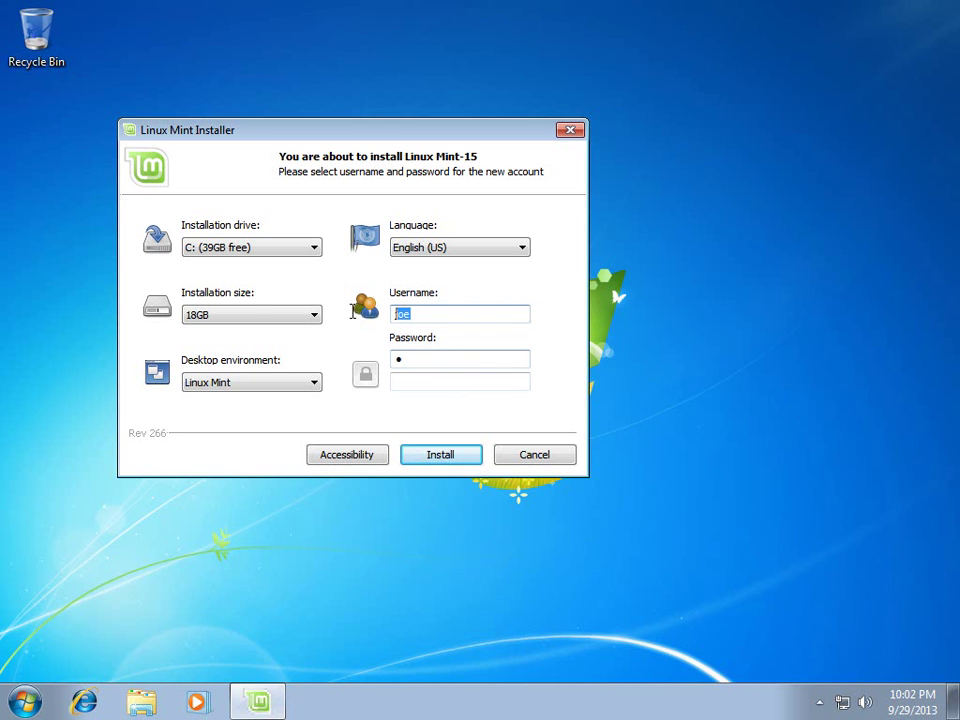
text(Bob)
key(Tab)
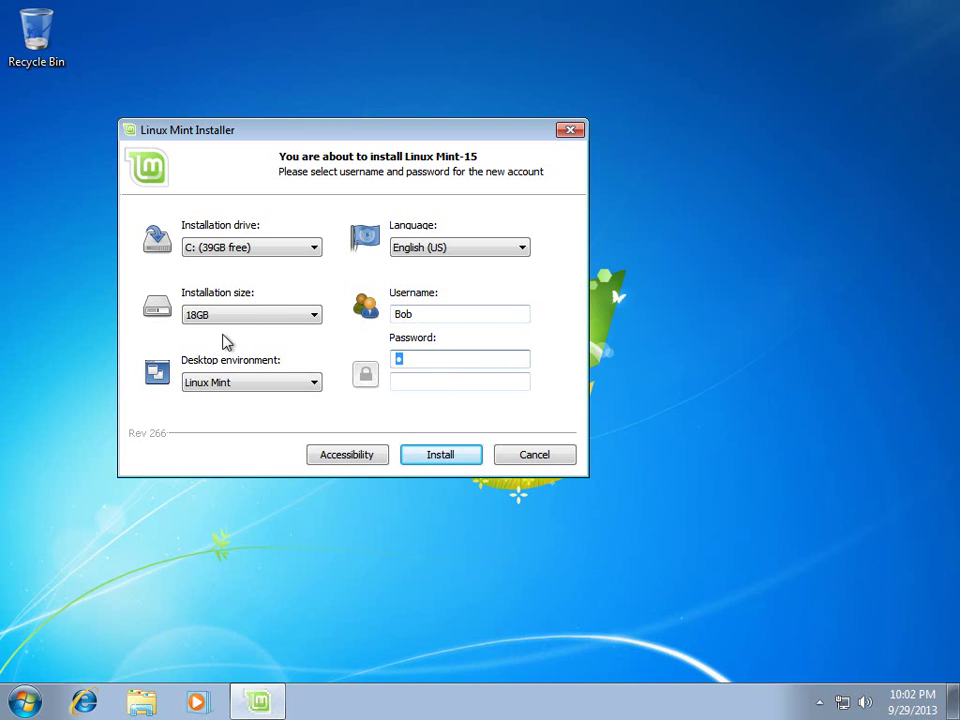
text(••••••••••••••••)
key(Tab)
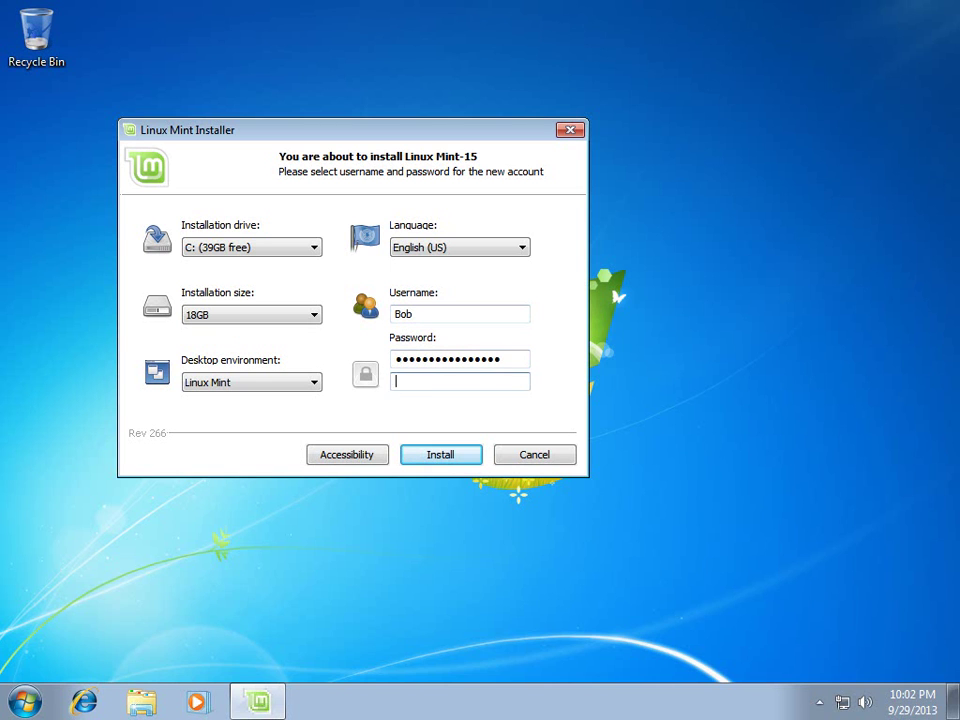
text(••••••••••••••••)
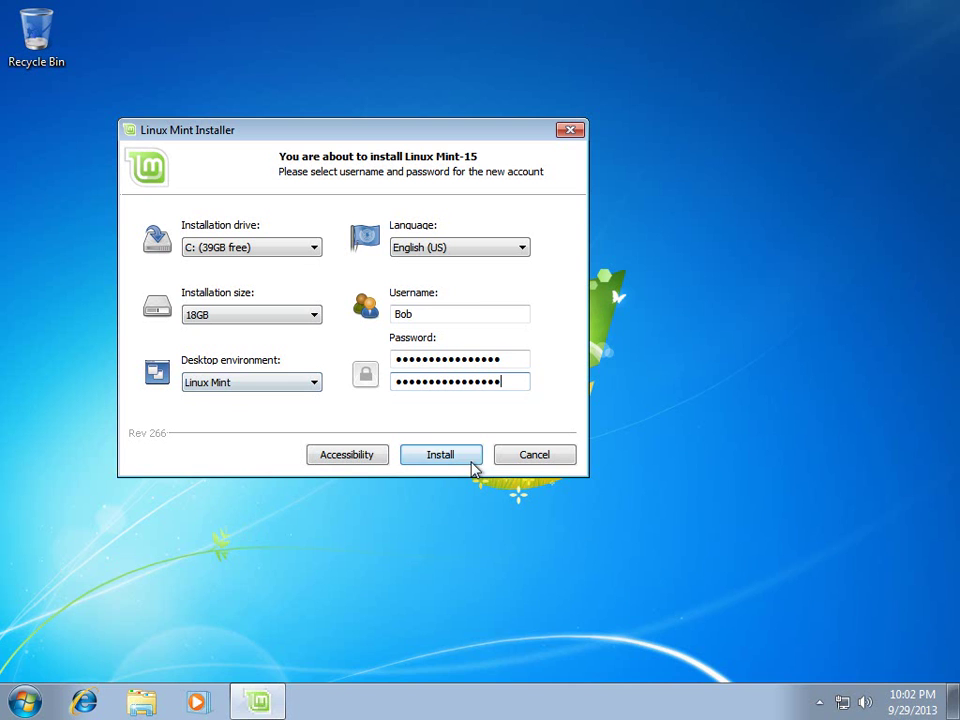
Start the install, then retype the username in lowercase and install again.
click(445, 457)
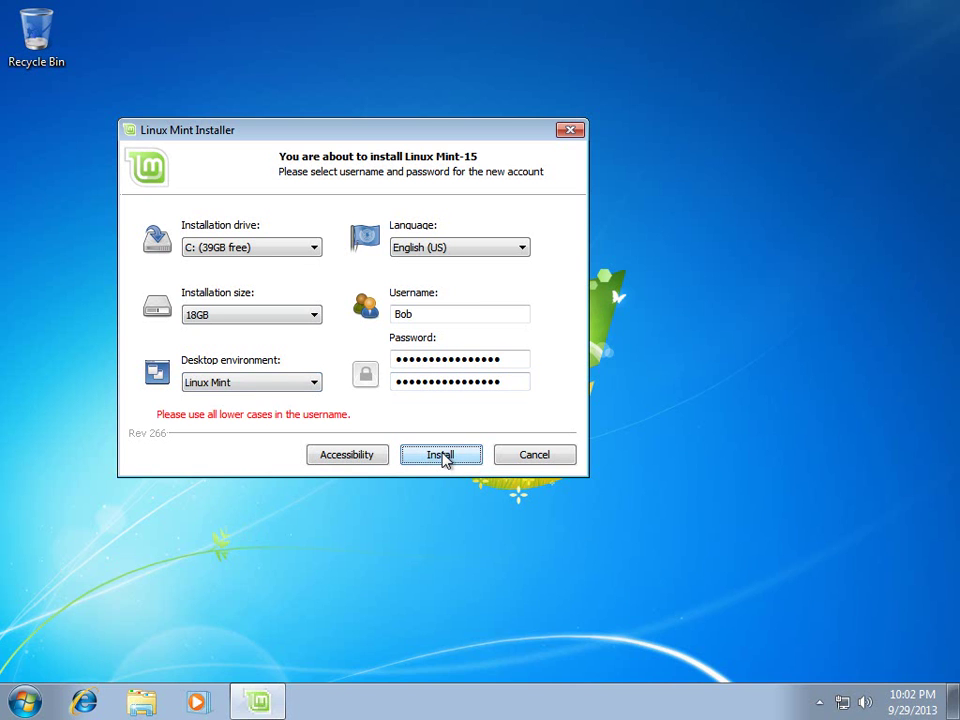
double_click(428, 315)
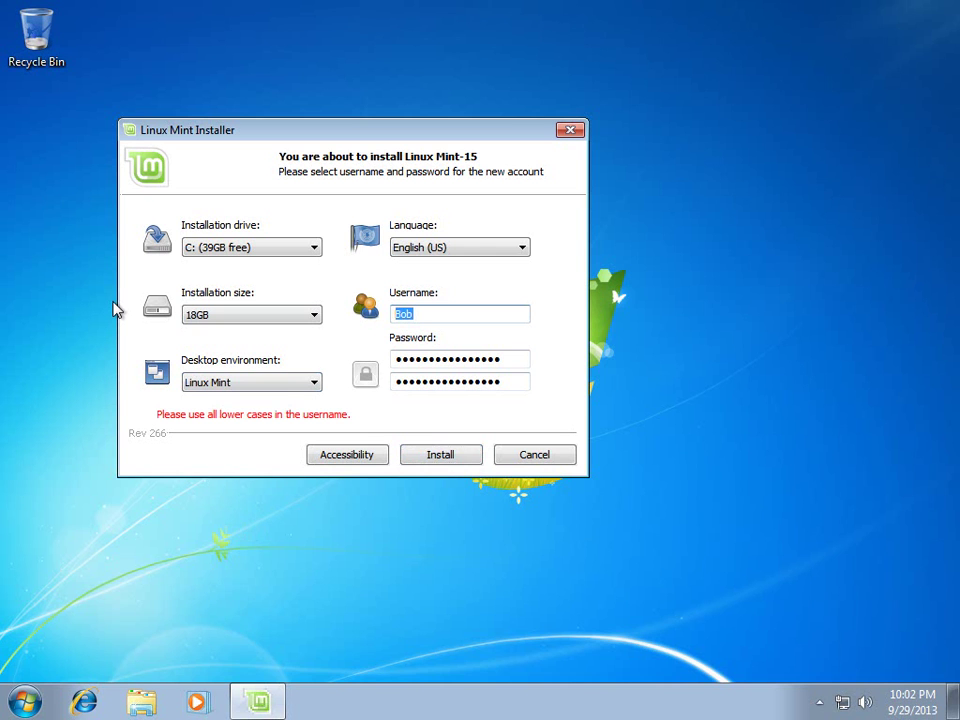
text(bob)
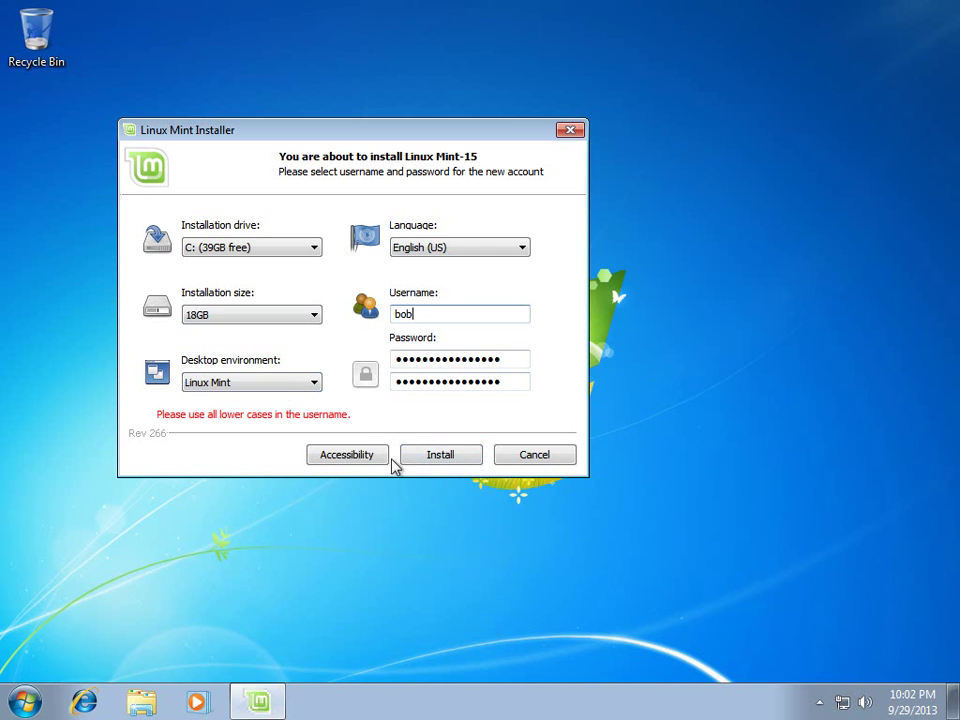
click(440, 455)
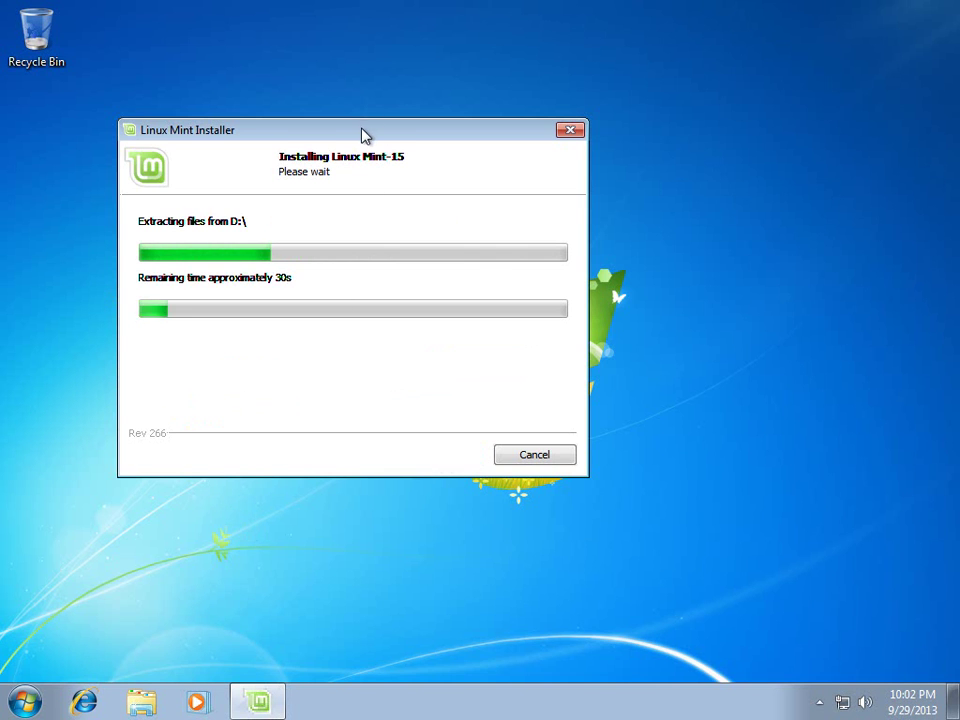
Move the installer window aside and pick Reboot now once extraction completes.
drag(362, 136, 528, 120)
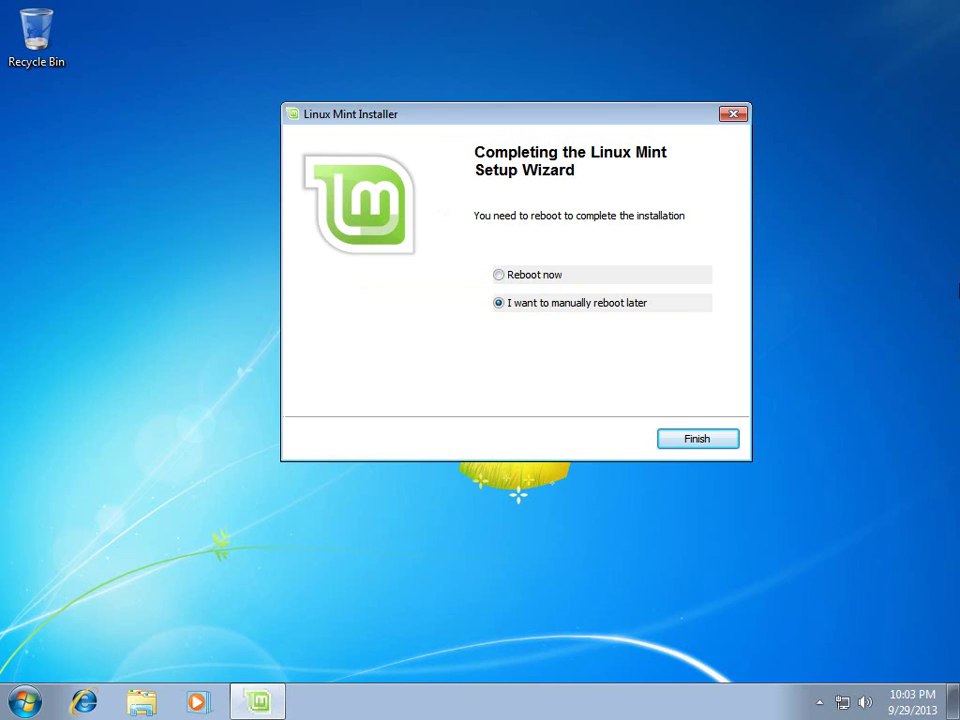
click(500, 274)
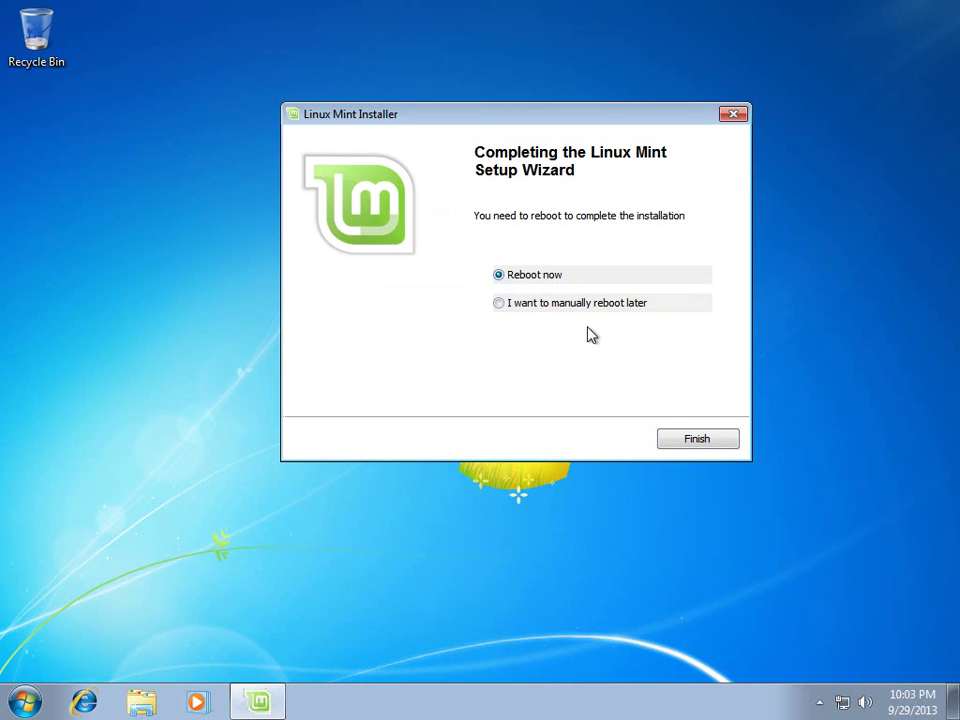
Finish the Windows-side setup so the PC restarts into the Linux Mint installation.
click(717, 440)
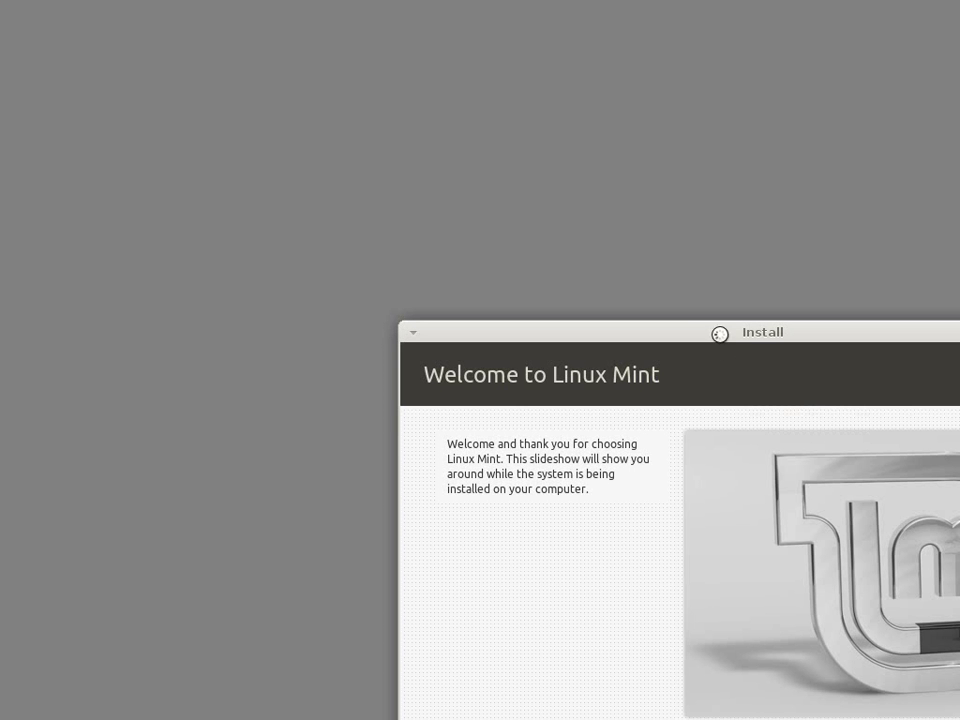
Drag the Install window to the screen centre so its progress is fully visible.
drag(720, 333, 485, 77)
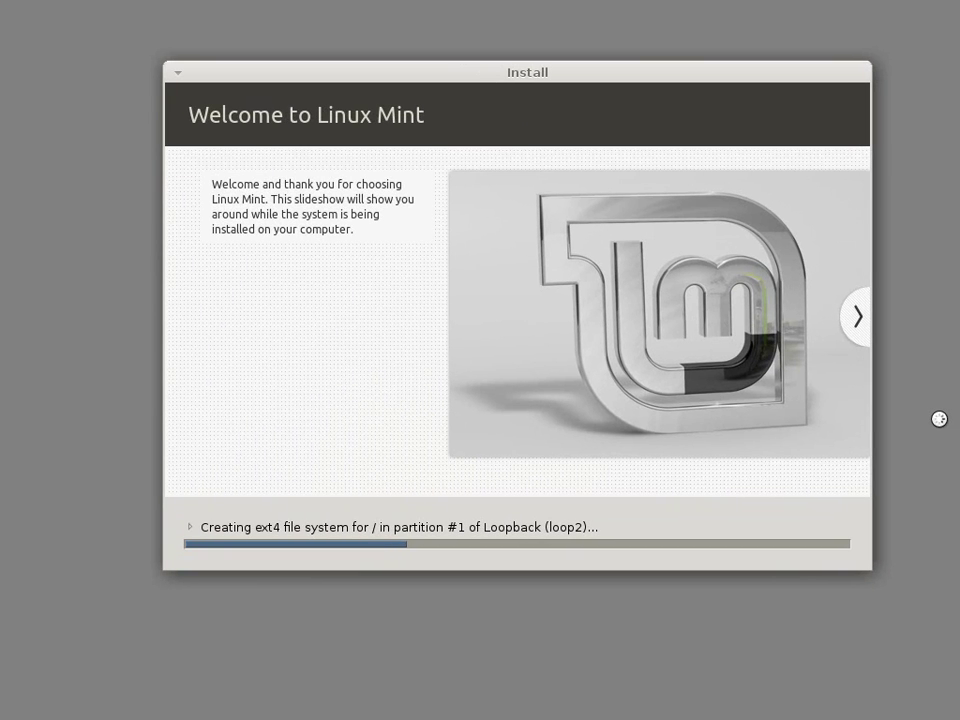
drag(636, 71, 625, 104)
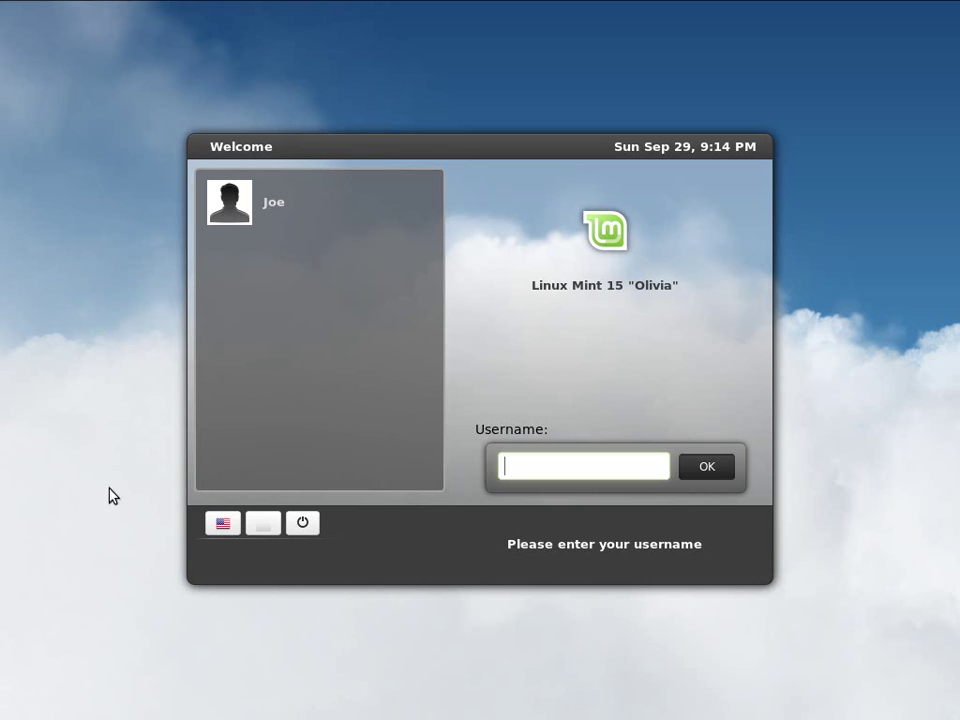
Sign in at the MDM login screen with the account username and password.
text(joe)
key(Return)
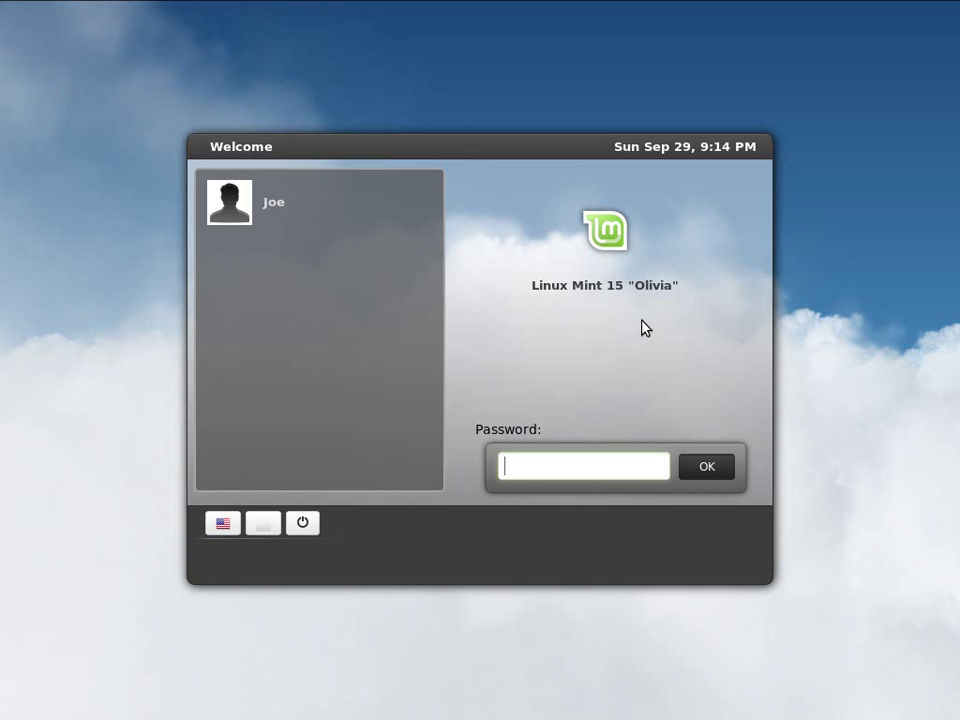
text(***************)
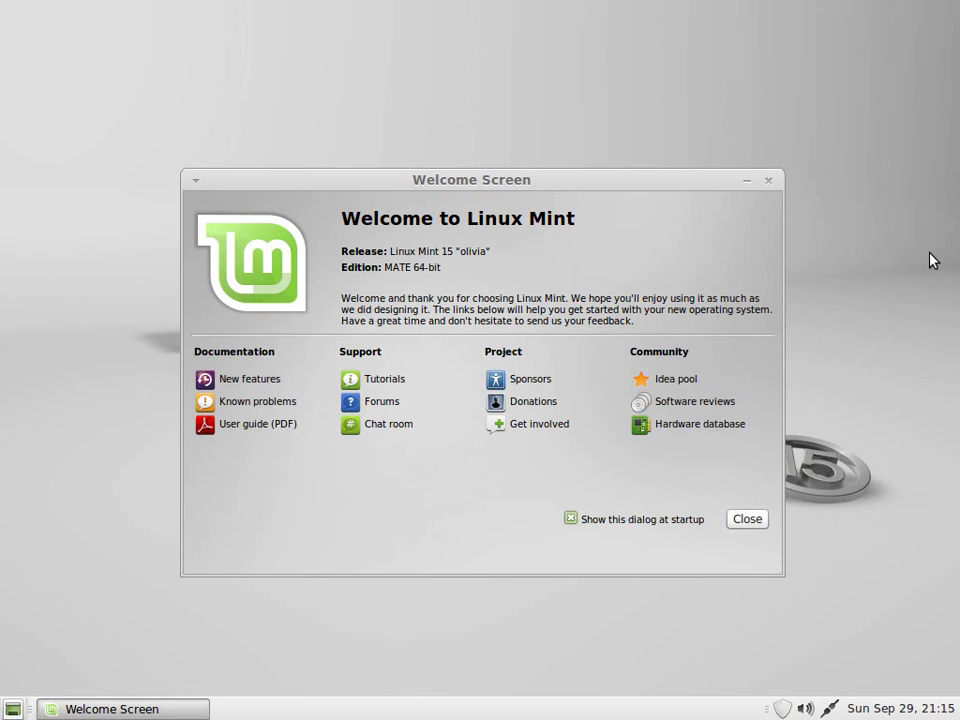
Close the Welcome Screen and open the main Menu showing Favorites.
click(768, 180)
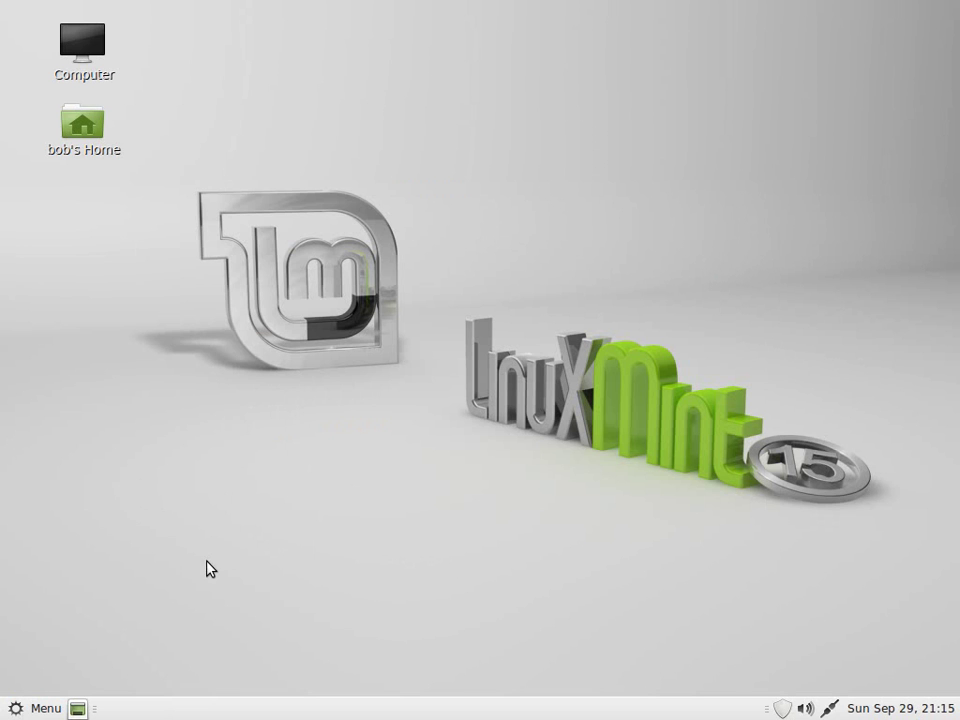
click(20, 708)
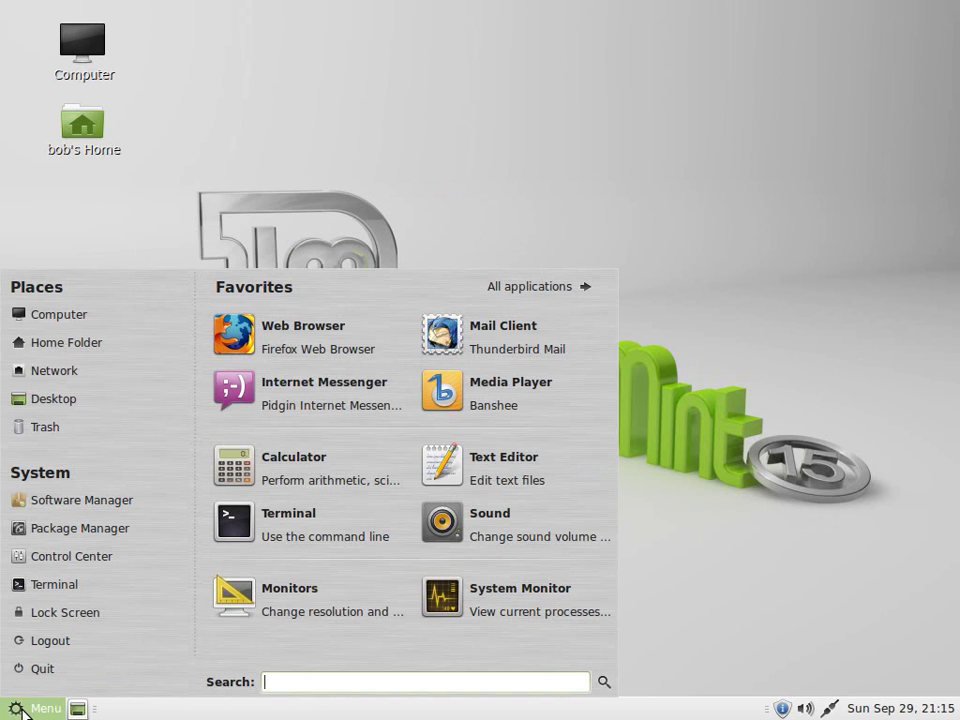
Launch Firefox, scroll through the Linux Mint start page, and select /start/olivia/ in the address.
click(334, 334)
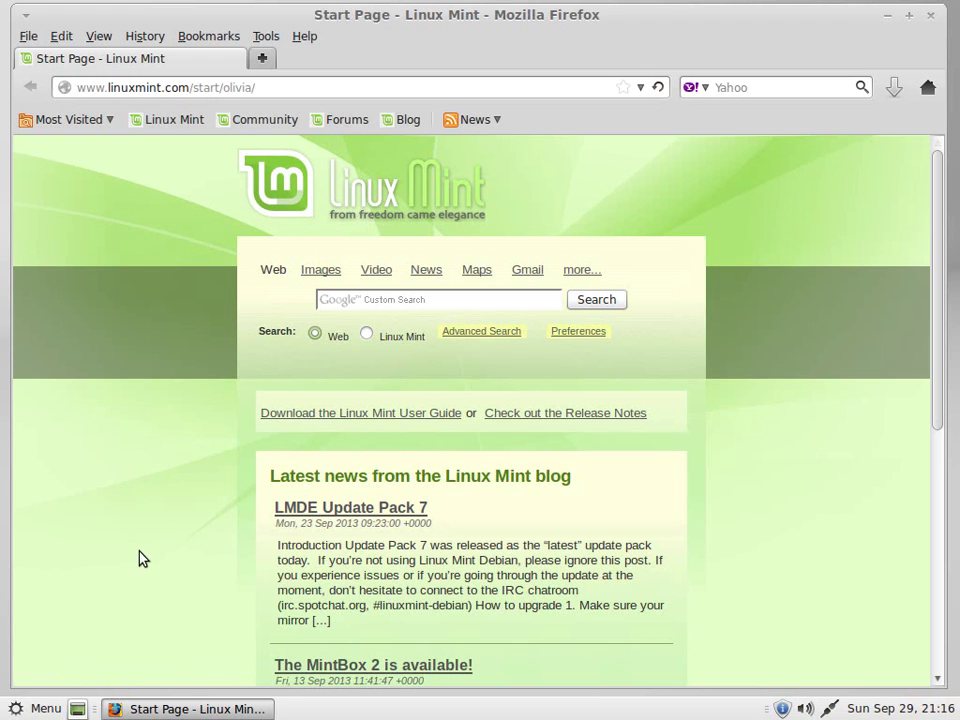
scroll(706, 588, down, 2)
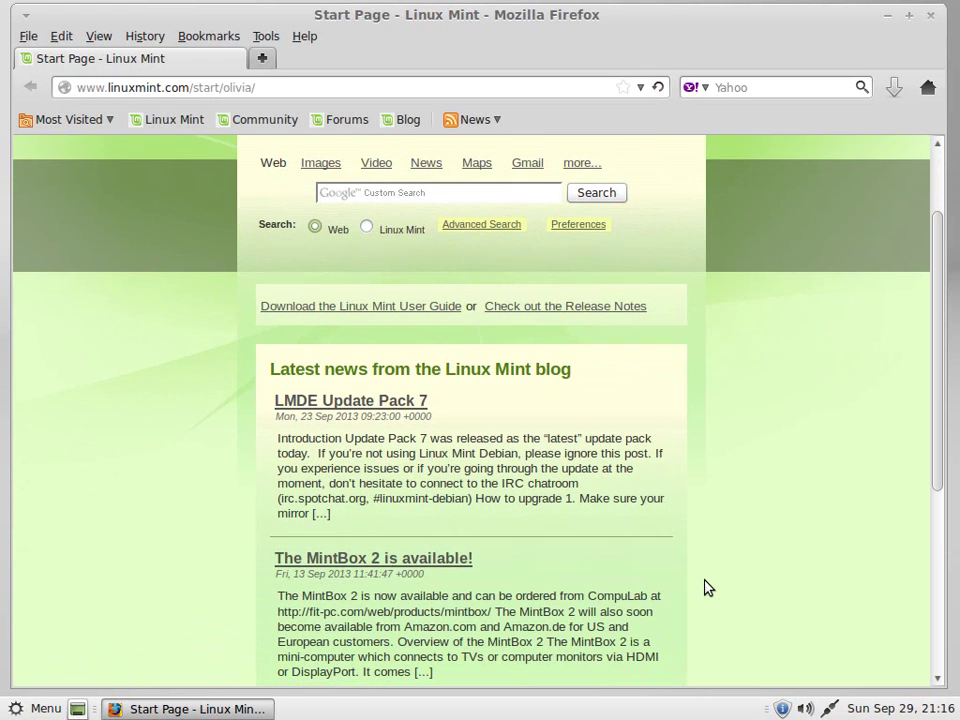
scroll(706, 588, down, 2)
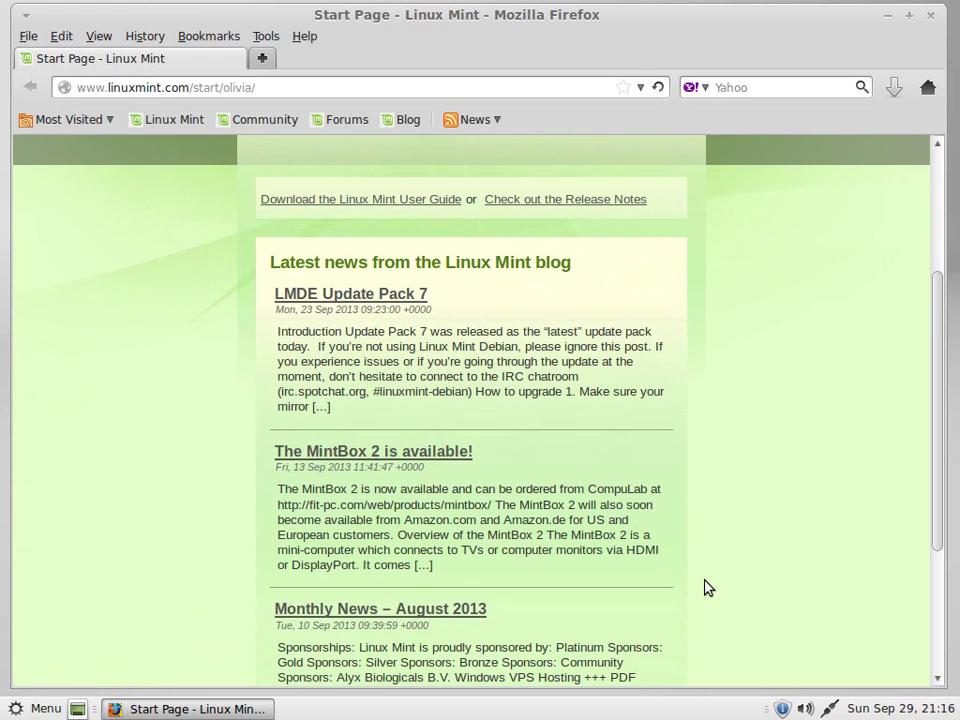
scroll(706, 588, up, 3)
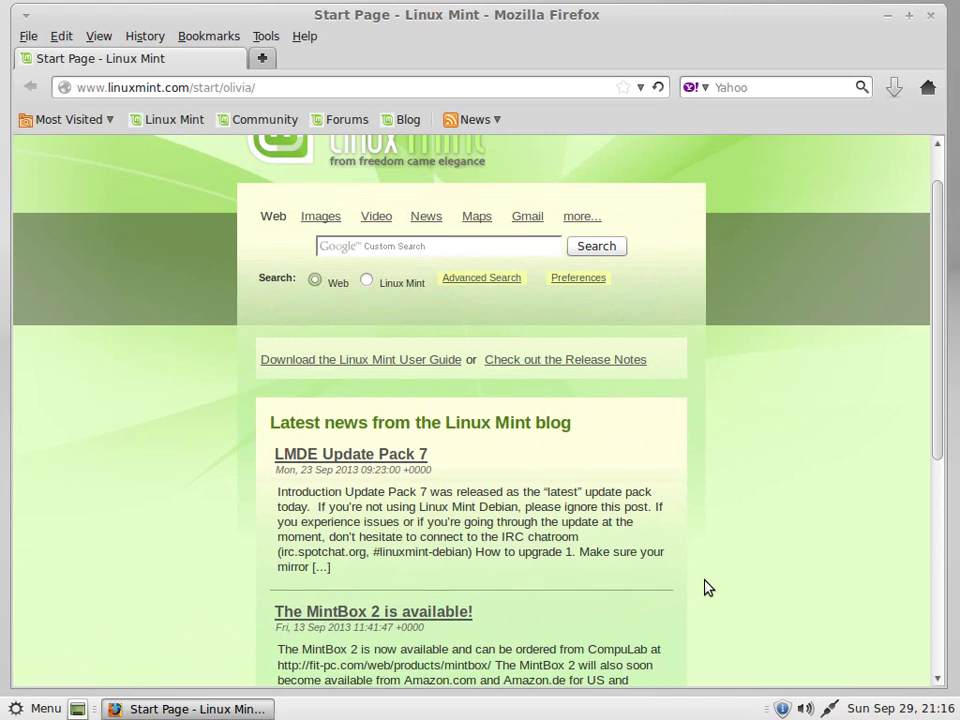
scroll(706, 588, up, 1)
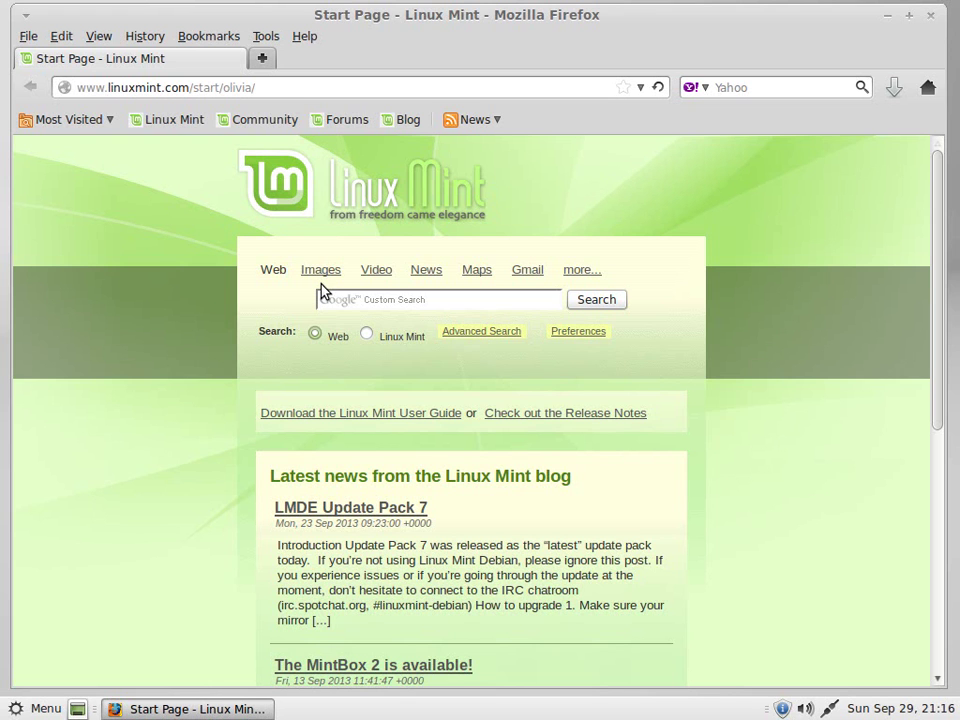
click(274, 88)
drag(279, 88, 193, 87)
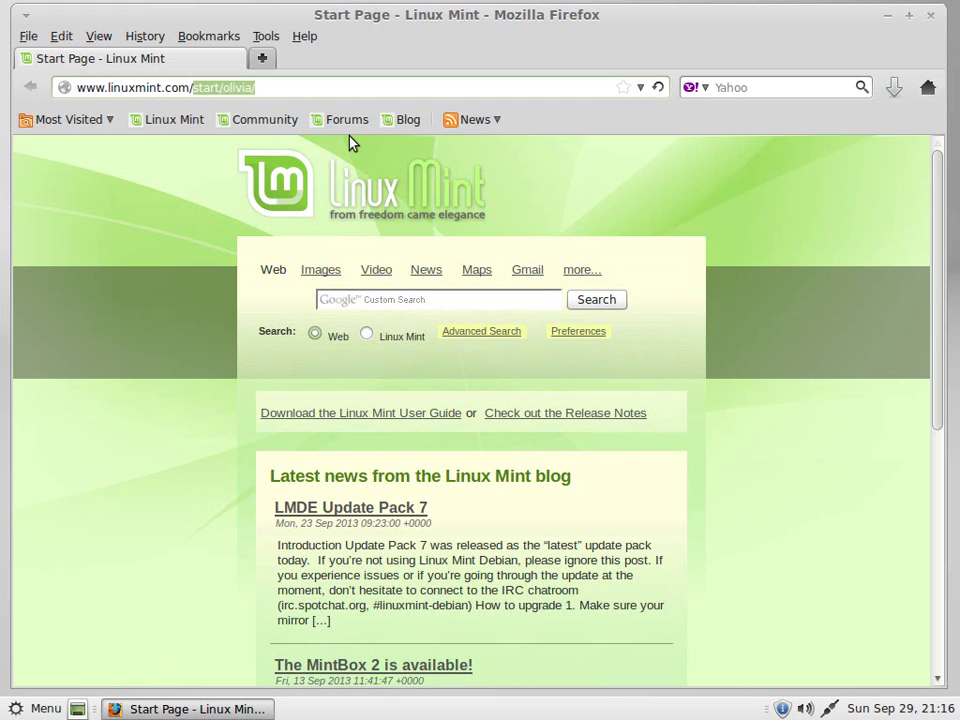
Load the Linux Mint site's Download page and scroll to the Linux Mint 15 edition download links.
key(BackSpace)
key(Return)
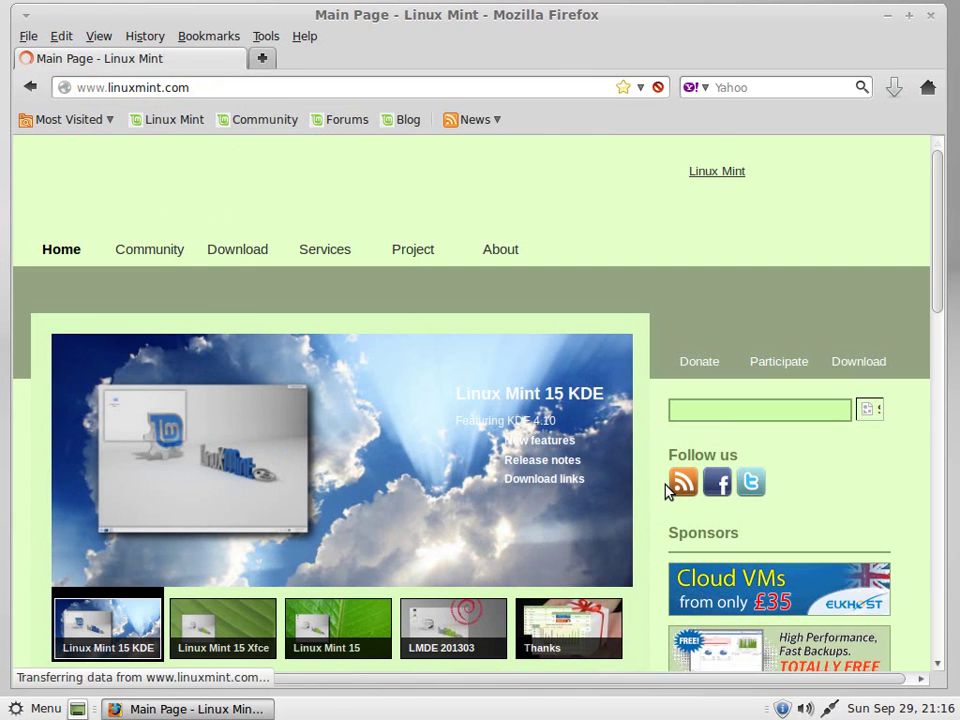
click(232, 257)
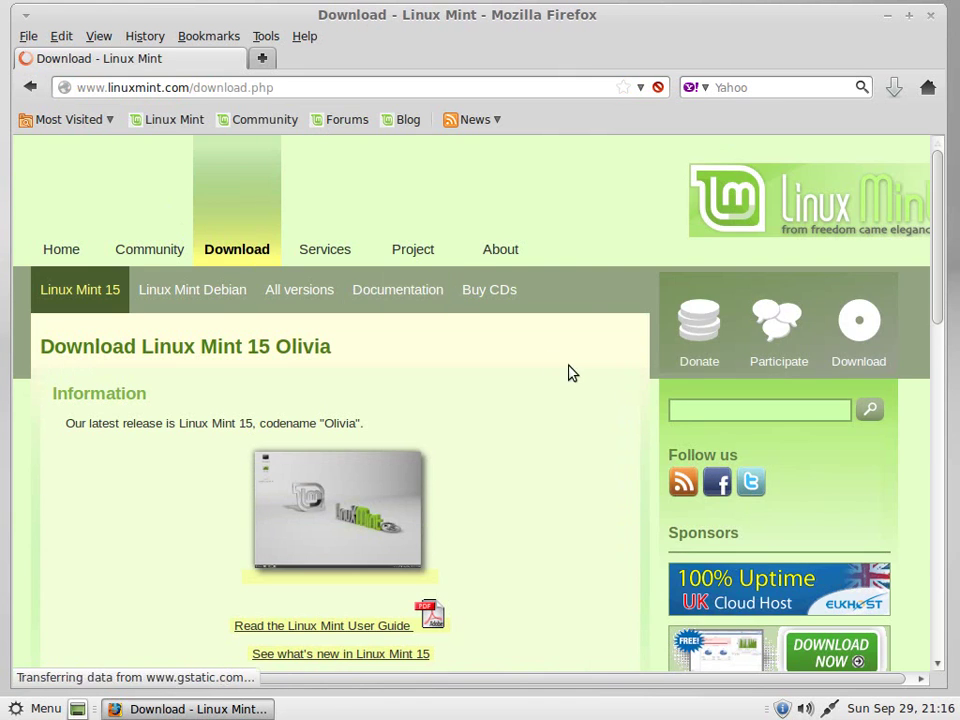
scroll(579, 418, down, 3)
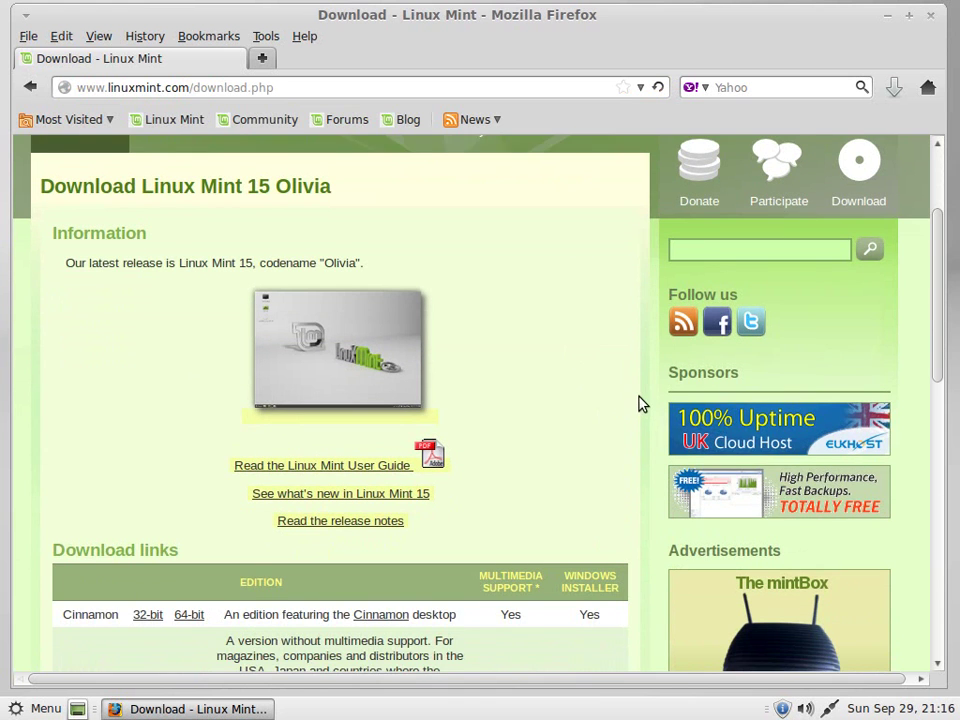
scroll(641, 408, down, 4)
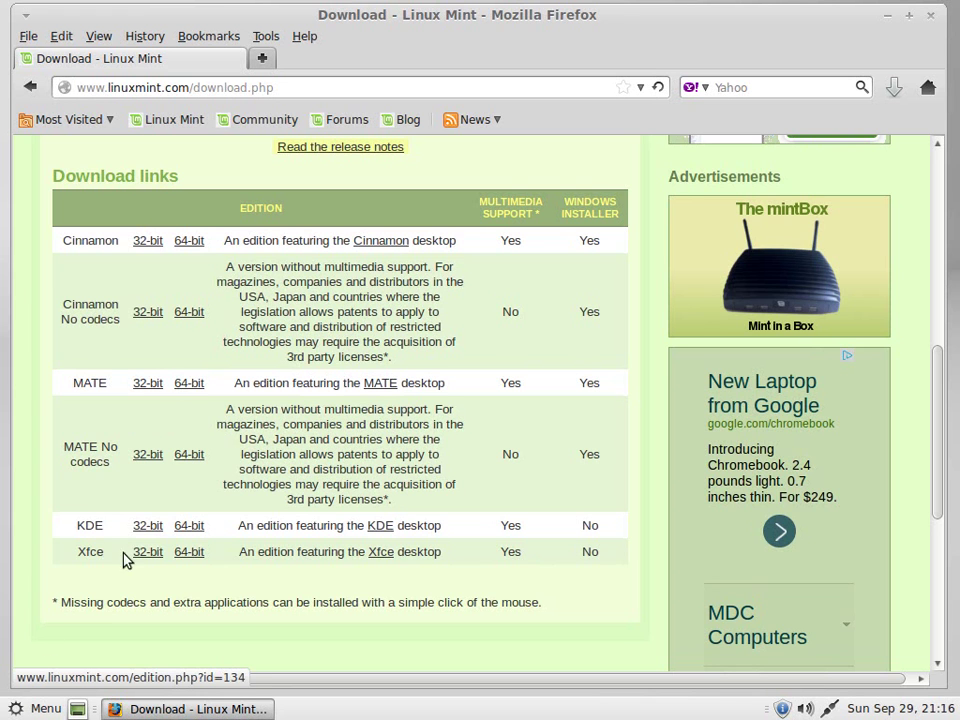
click(40, 707)
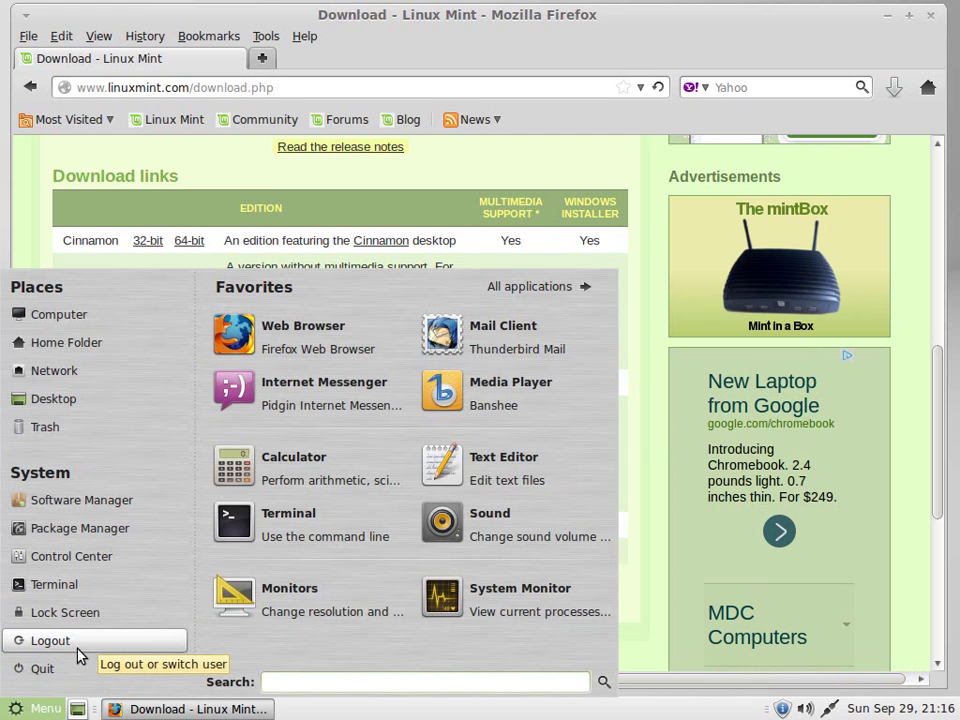
Restart Linux Mint from the main menu's Quit option.
click(52, 668)
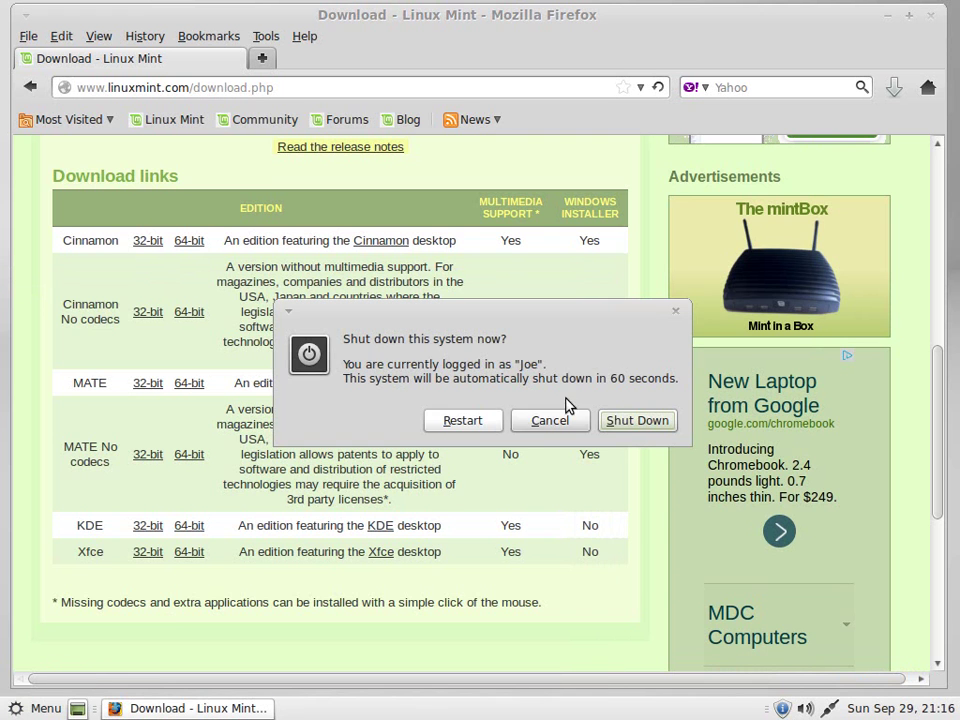
click(449, 423)
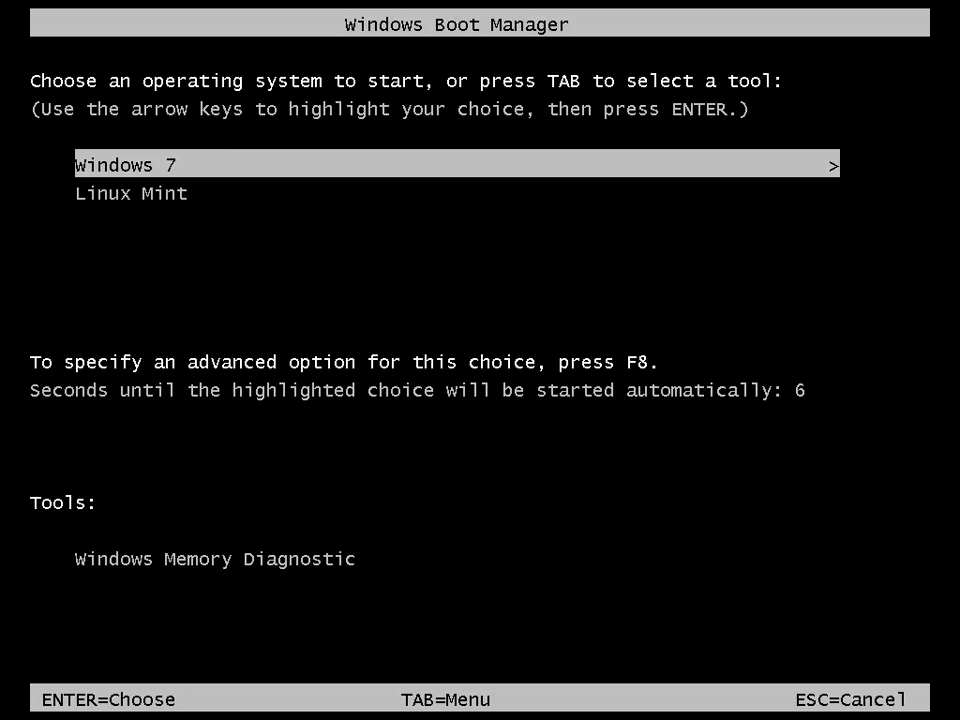
Boot Windows 7 from the Boot Manager and sign in with the account password.
key(Return)
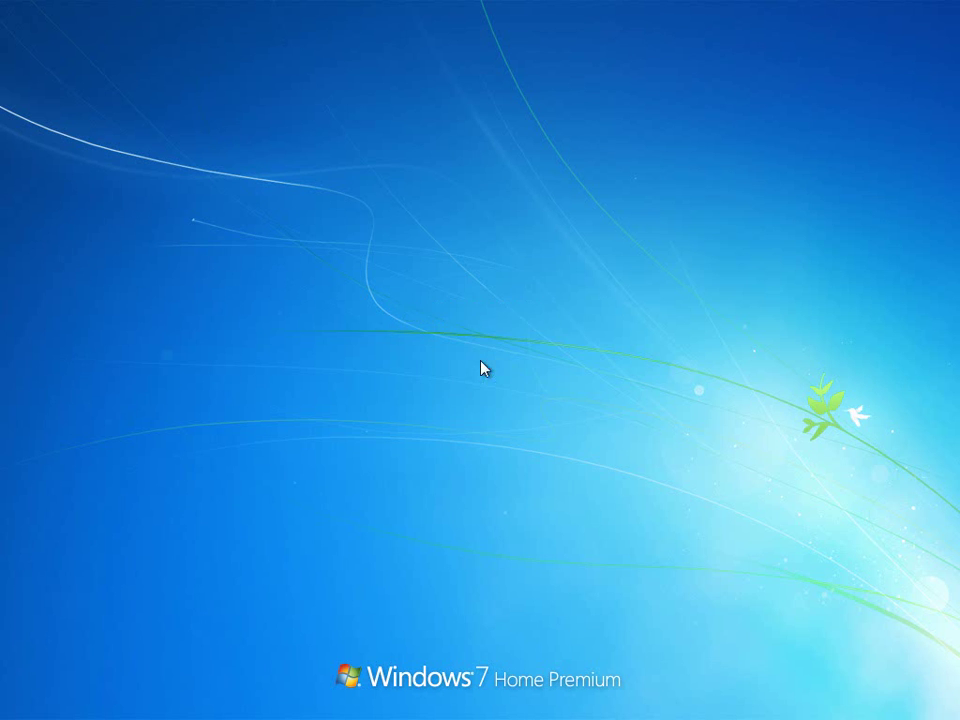
text(••)
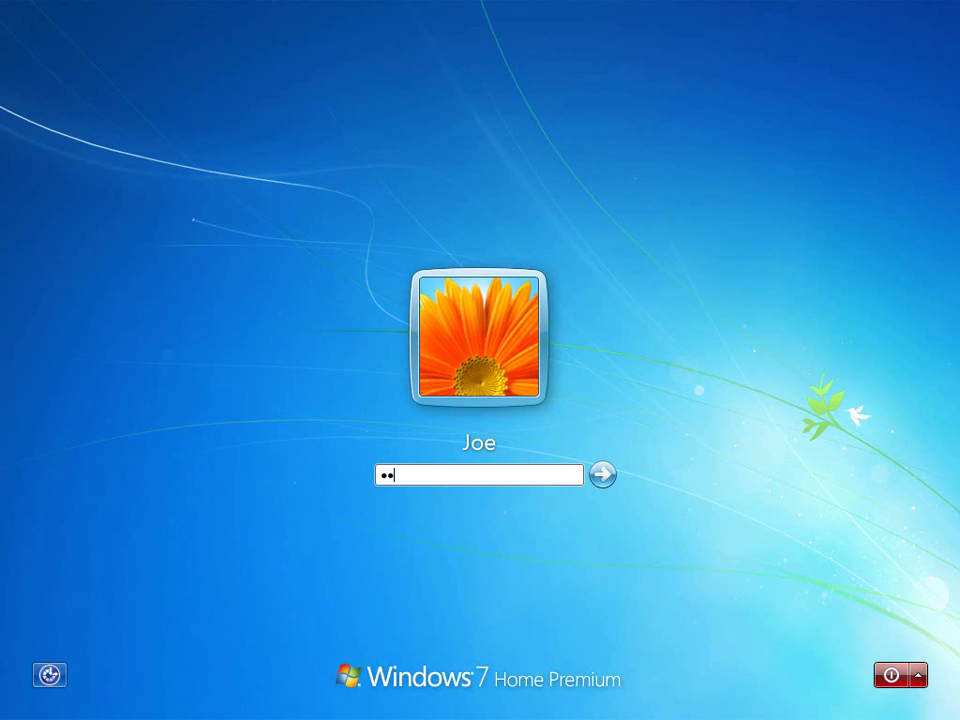
text(••••••••••••••)
key(Return)
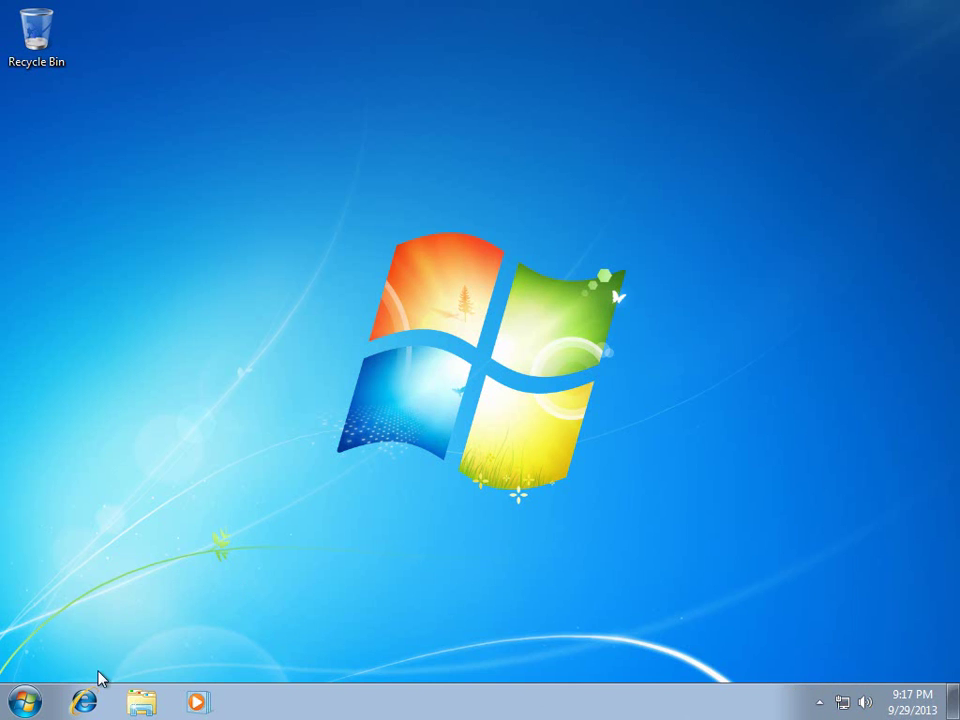
Launch Internet Explorer maximized on MSN, dismiss the IE8 welcome, then close all its tabs.
click(83, 701)
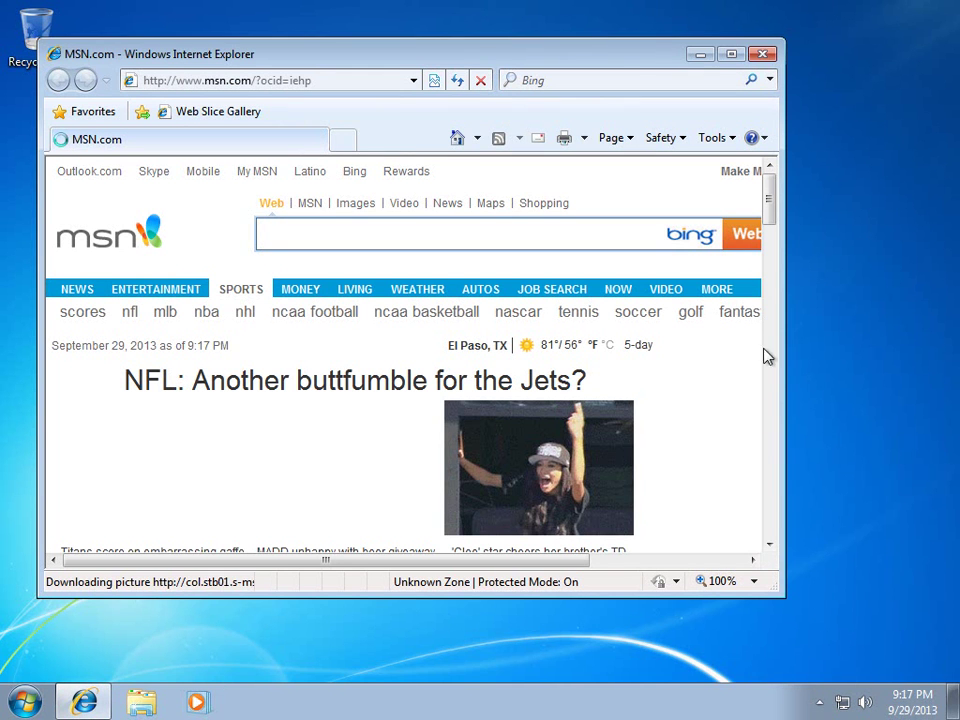
click(730, 55)
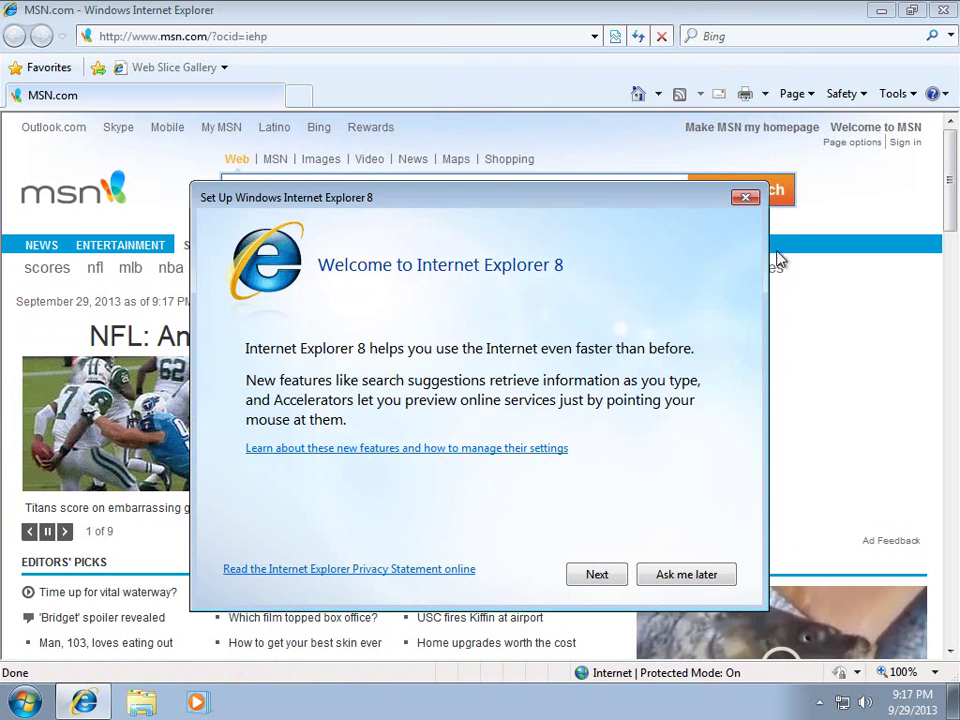
click(744, 199)
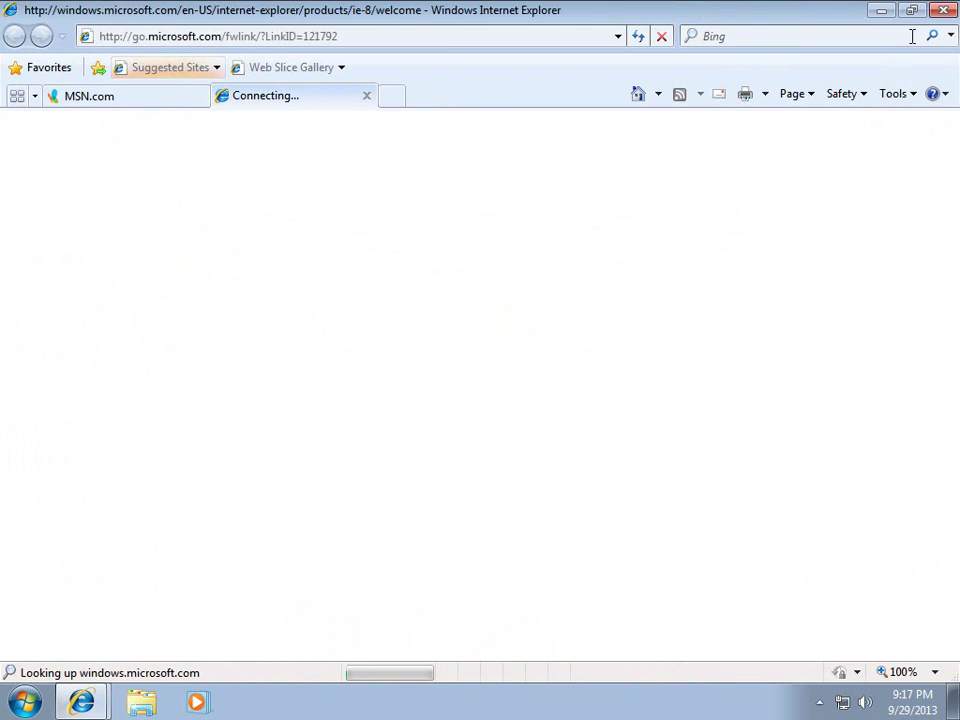
click(945, 12)
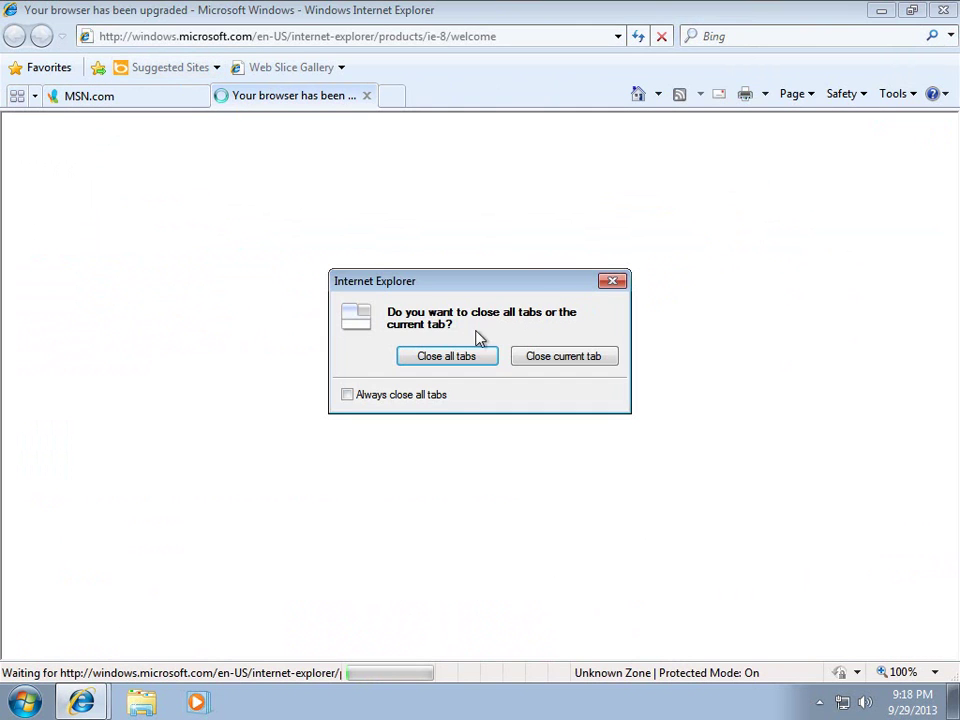
click(440, 360)
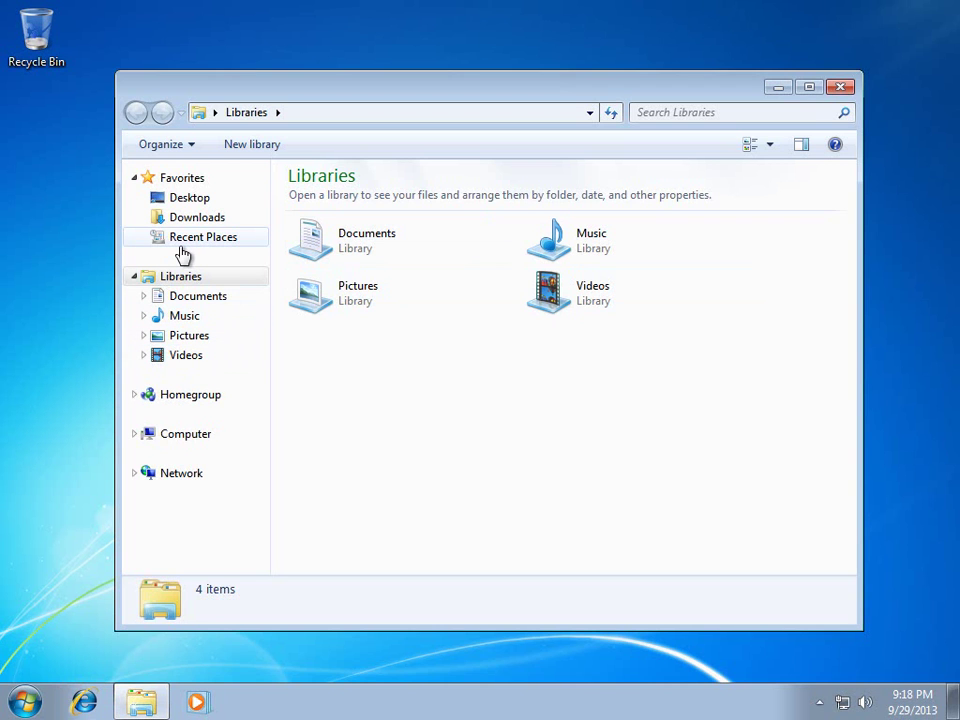
Browse C:\linuxmint and its winboot folder, then go back to Local Disk (C:).
click(212, 434)
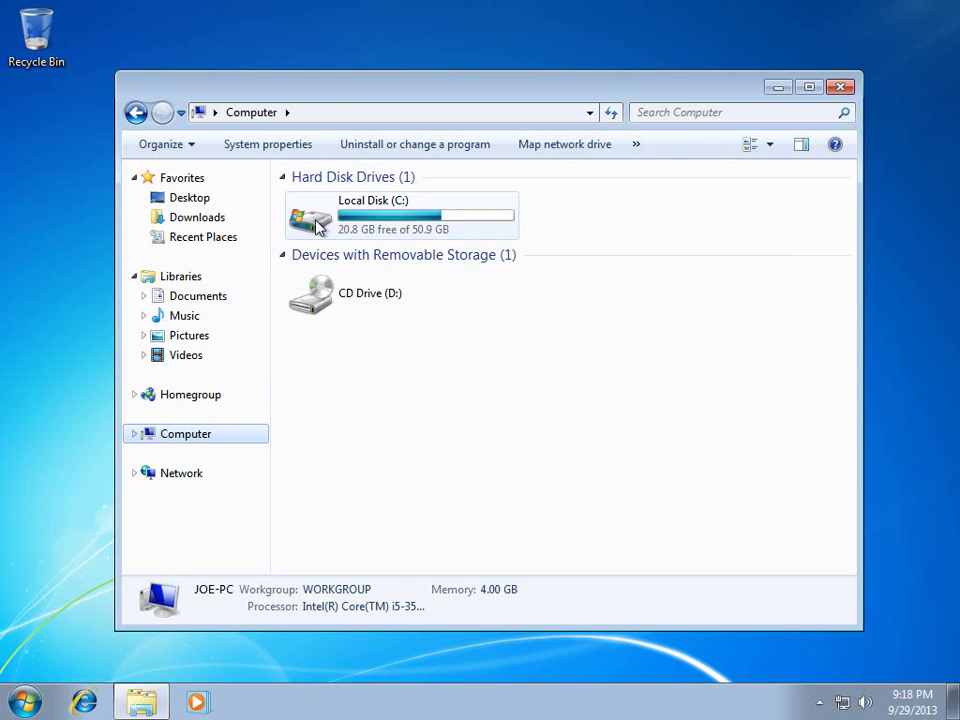
double_click(318, 228)
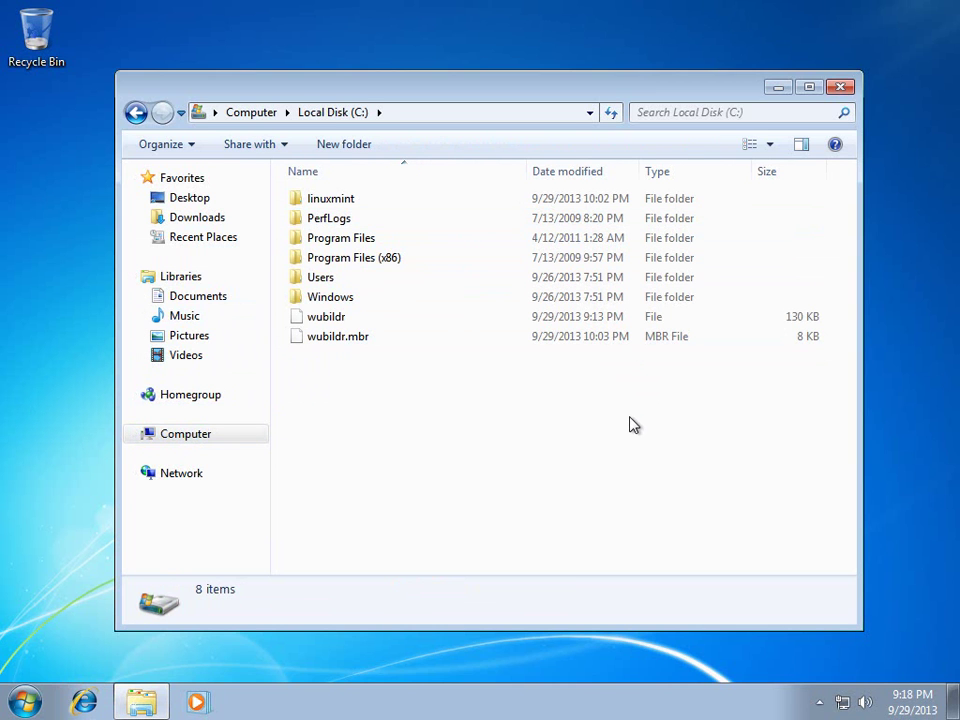
click(311, 205)
double_click(311, 203)
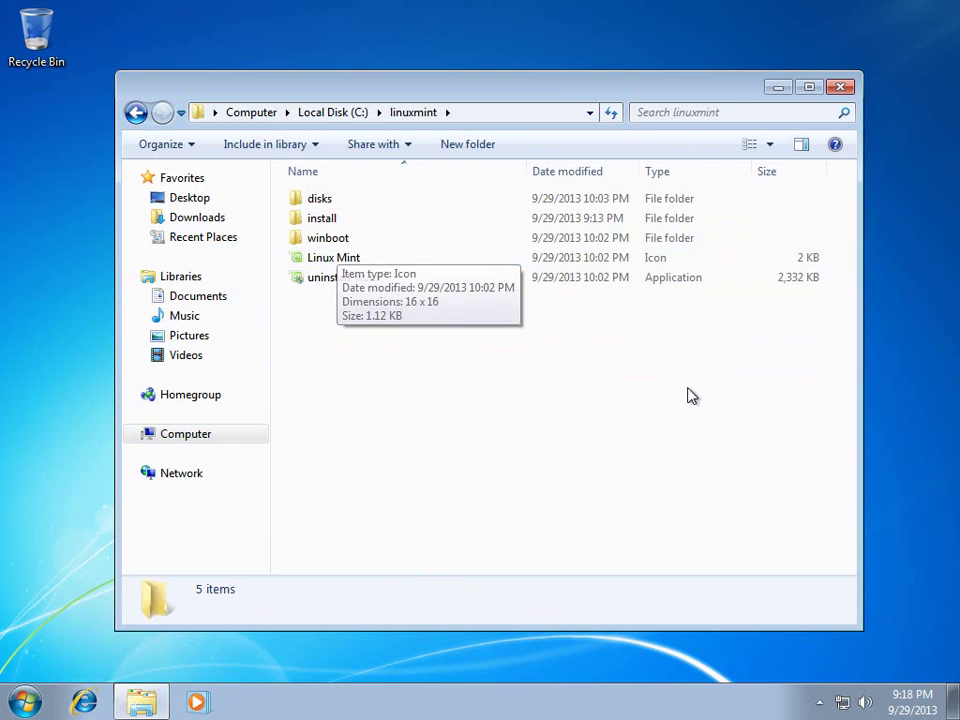
double_click(328, 238)
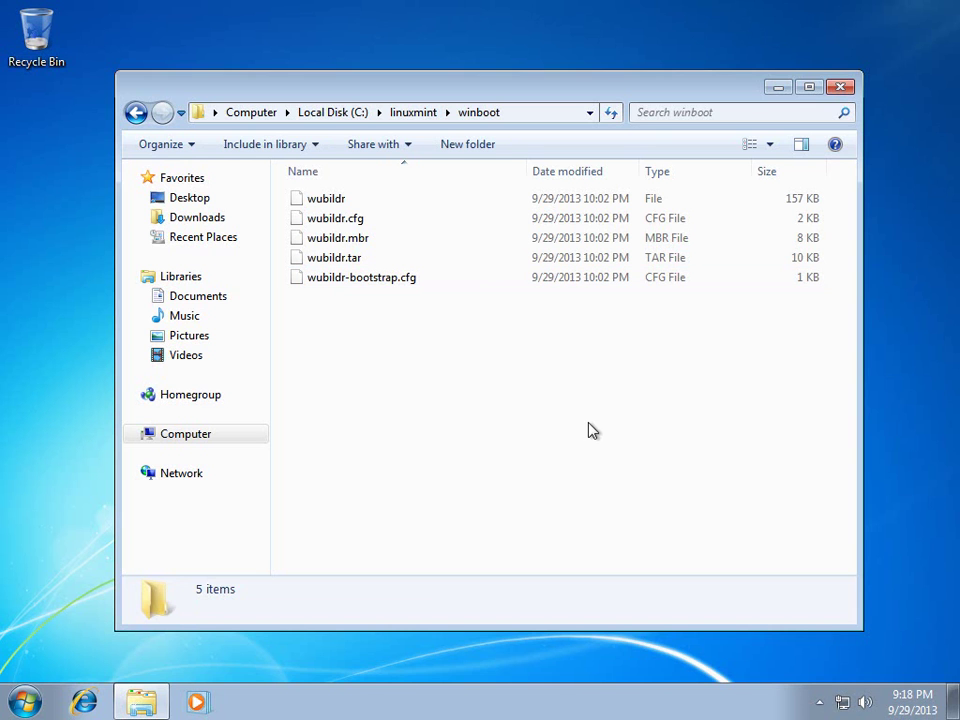
click(134, 115)
click(134, 115)
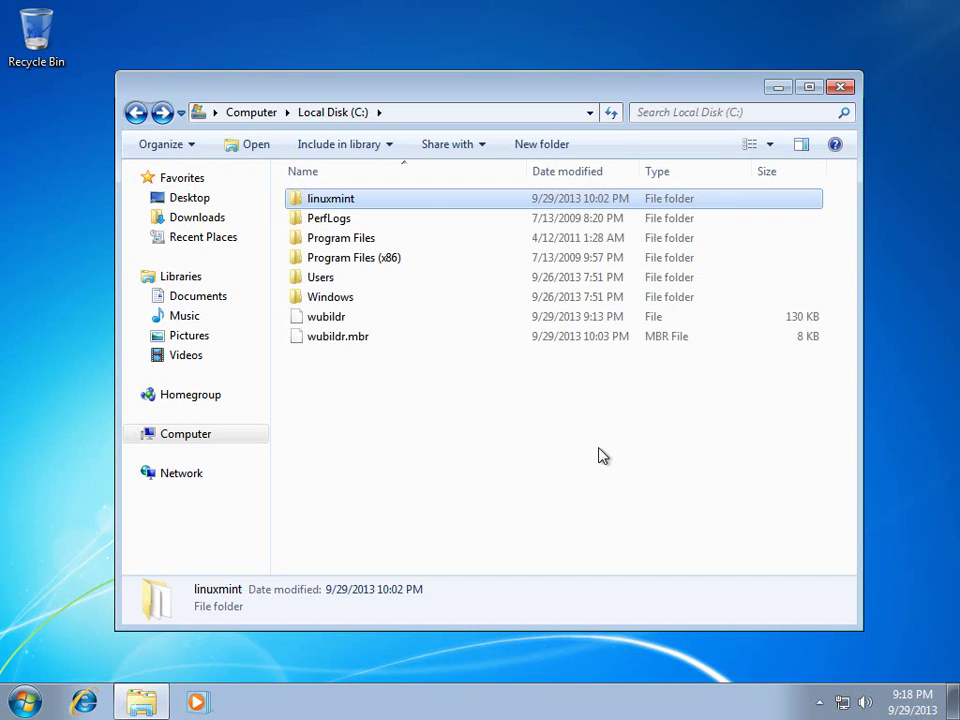
Close the Local Disk (C:) Explorer window, leaving the empty desktop.
click(841, 89)
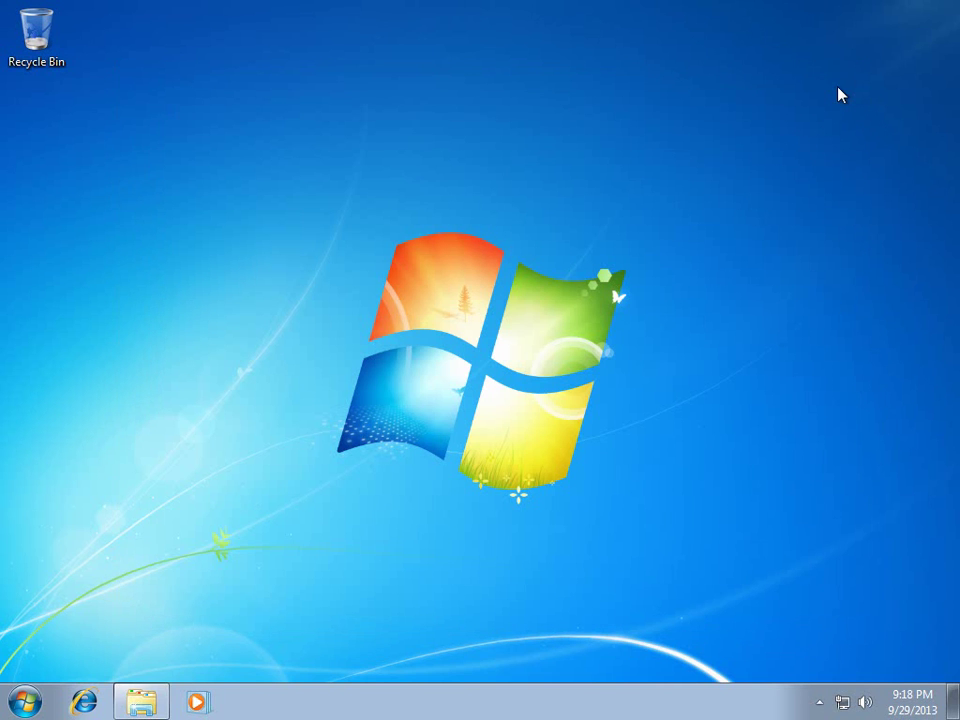